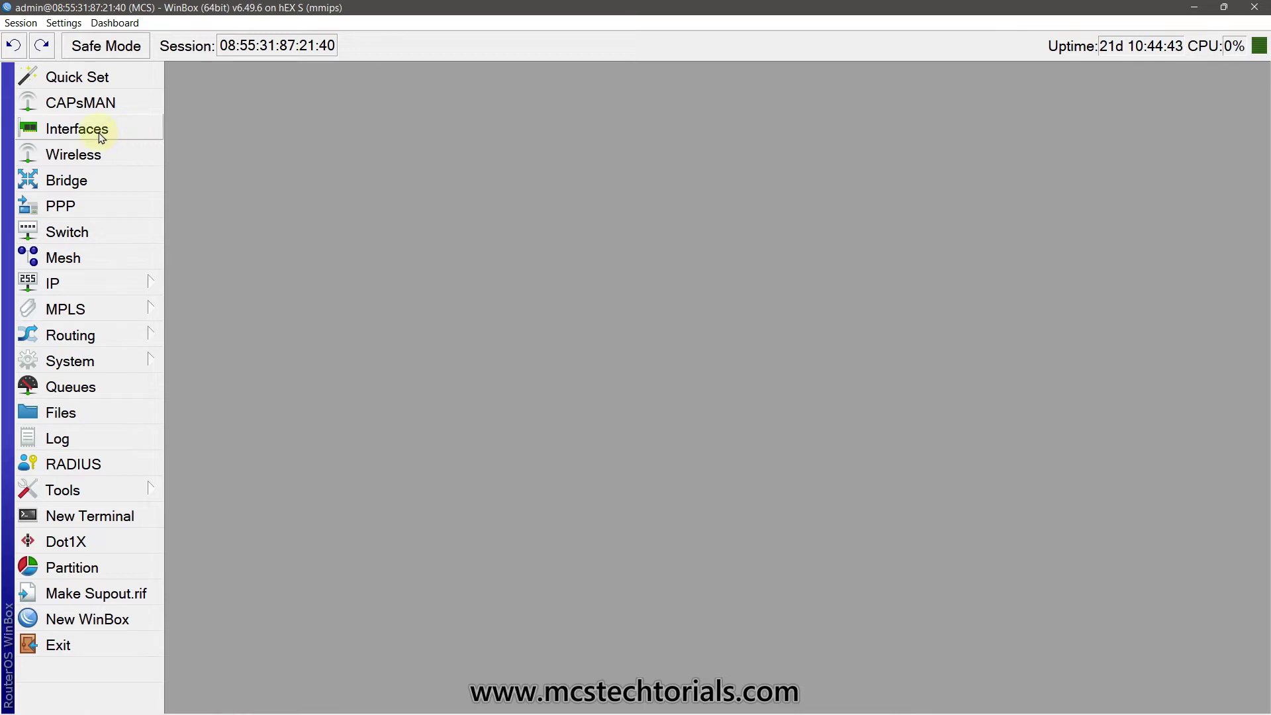
- Browse the router's interface lists, select ether1_WAN, and show the existing VLANs vlan51 and vlan128
{"action": "left_click", "coordinate": [101, 135]}
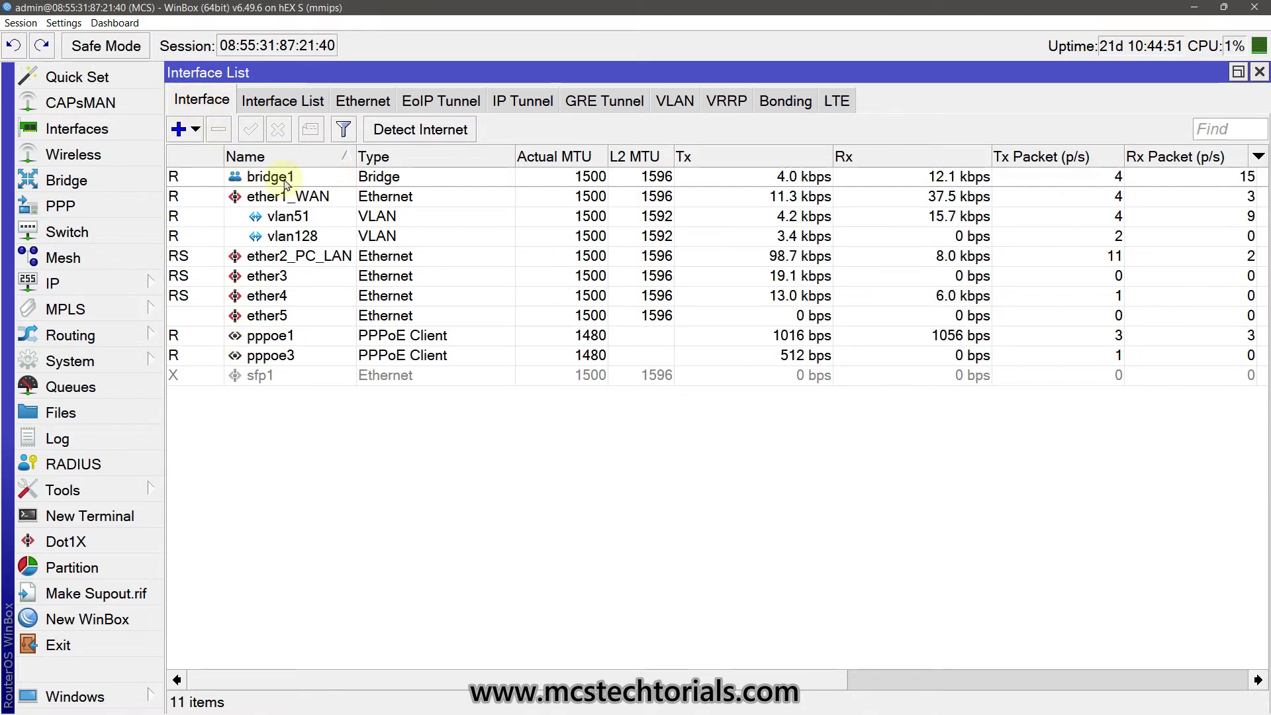
{"action": "left_click", "coordinate": [300, 101]}
{"action": "left_click", "coordinate": [359, 104]}
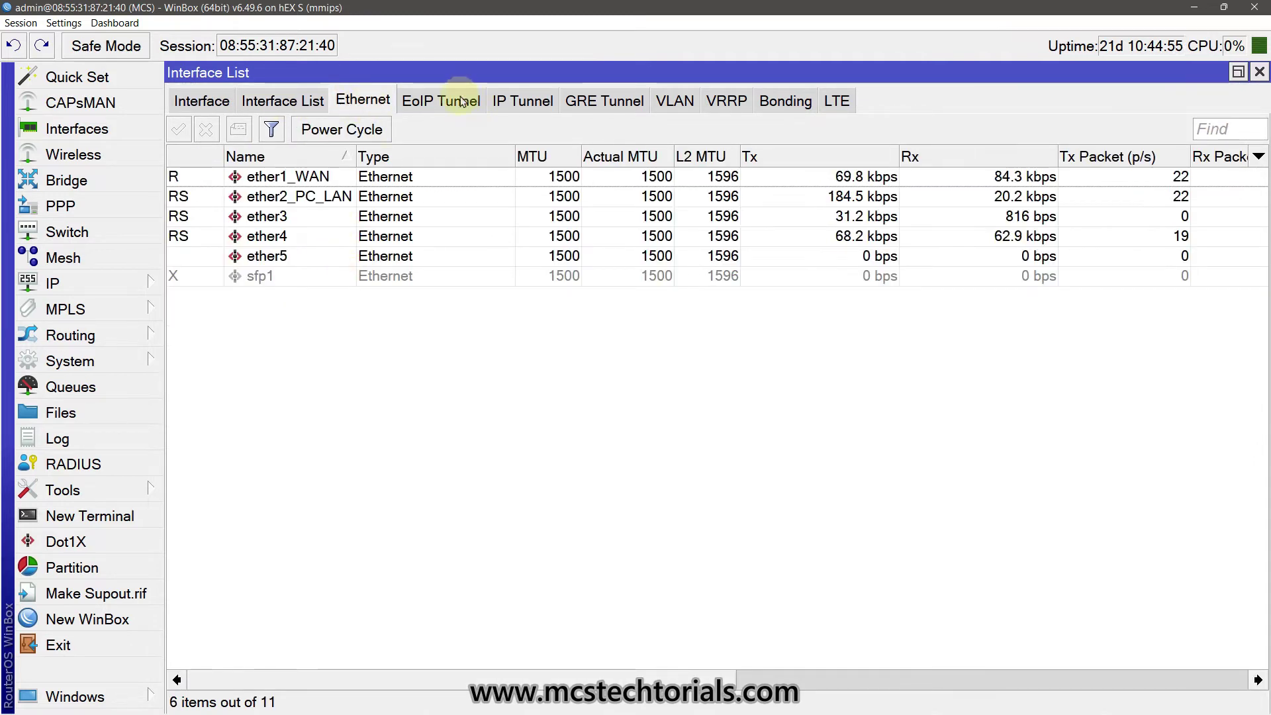
{"action": "left_click", "coordinate": [684, 106]}
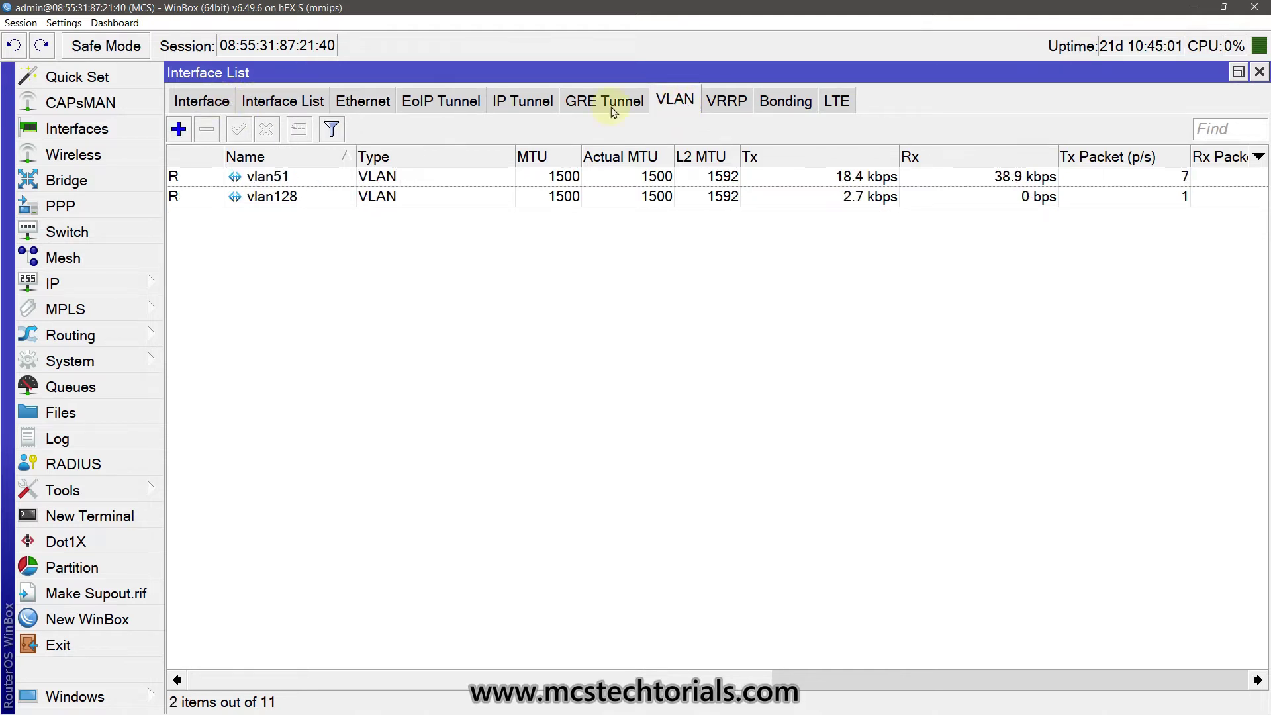
{"action": "left_click", "coordinate": [280, 105]}
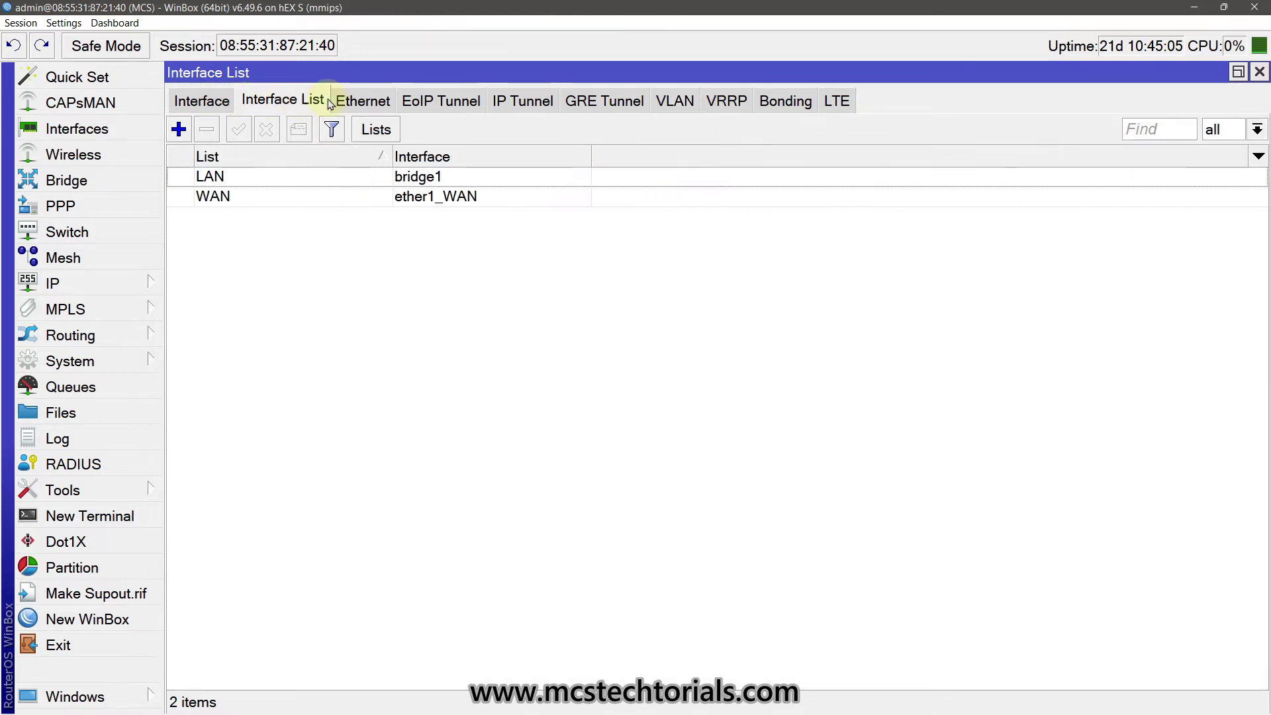
{"action": "left_click", "coordinate": [353, 101]}
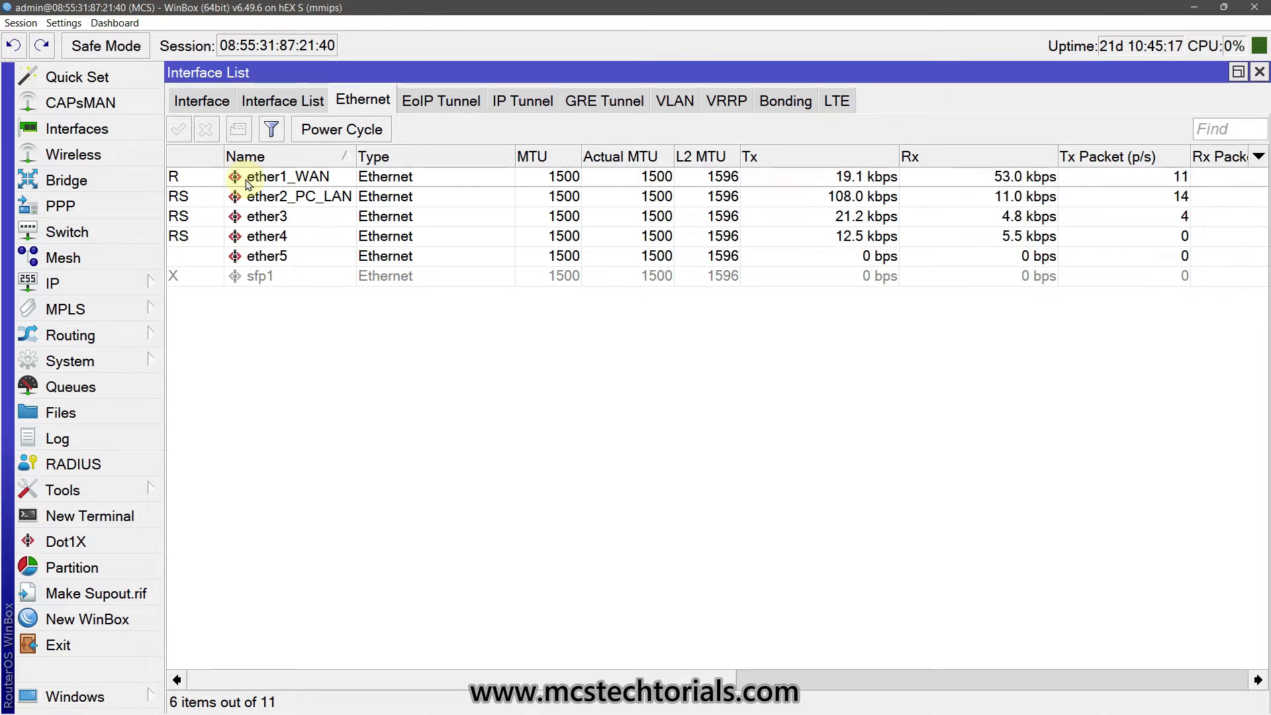
{"action": "left_click", "coordinate": [246, 184]}
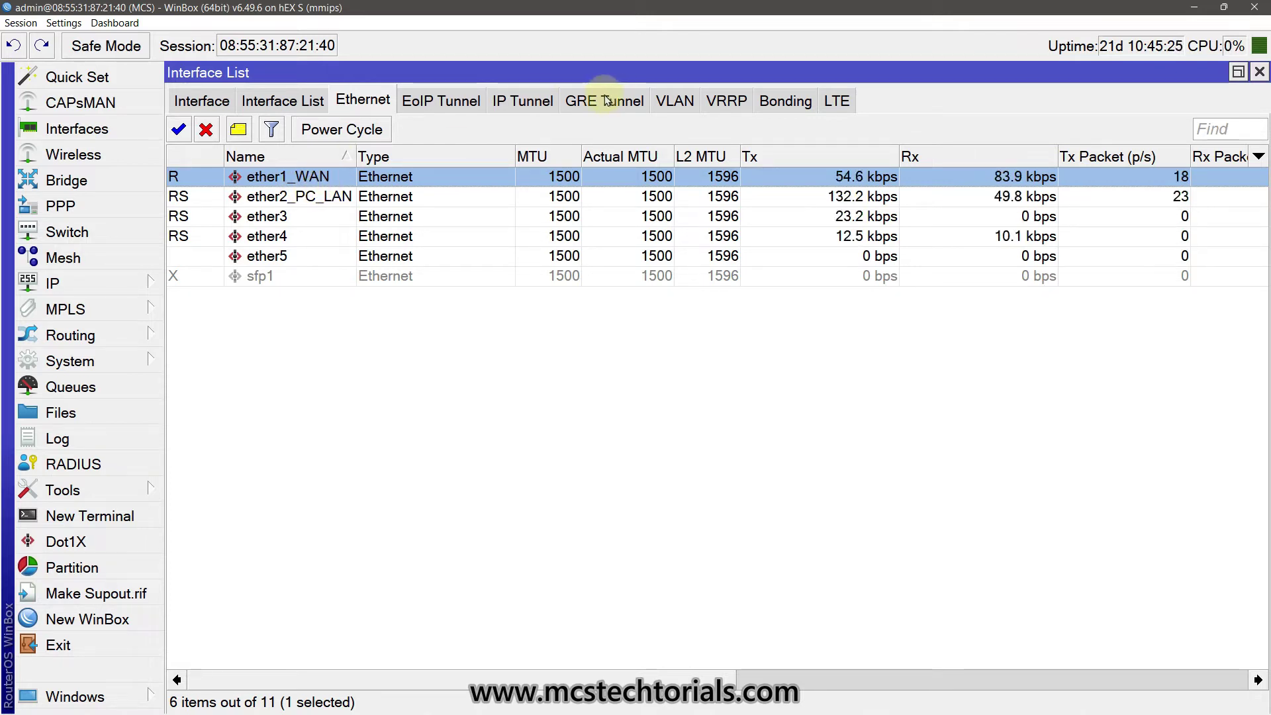
{"action": "left_click", "coordinate": [682, 103]}
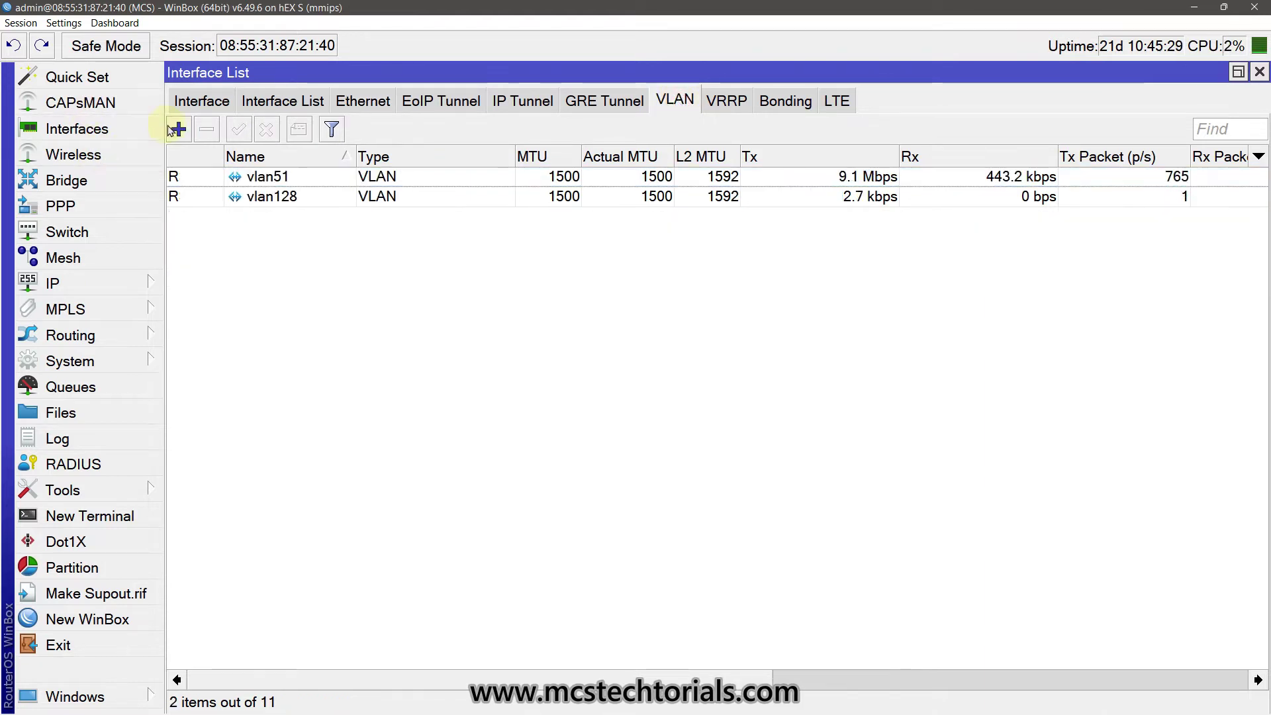
- Start a new VLAN interface named vlan248 with VLAN ID 248
{"action": "left_click", "coordinate": [178, 129]}
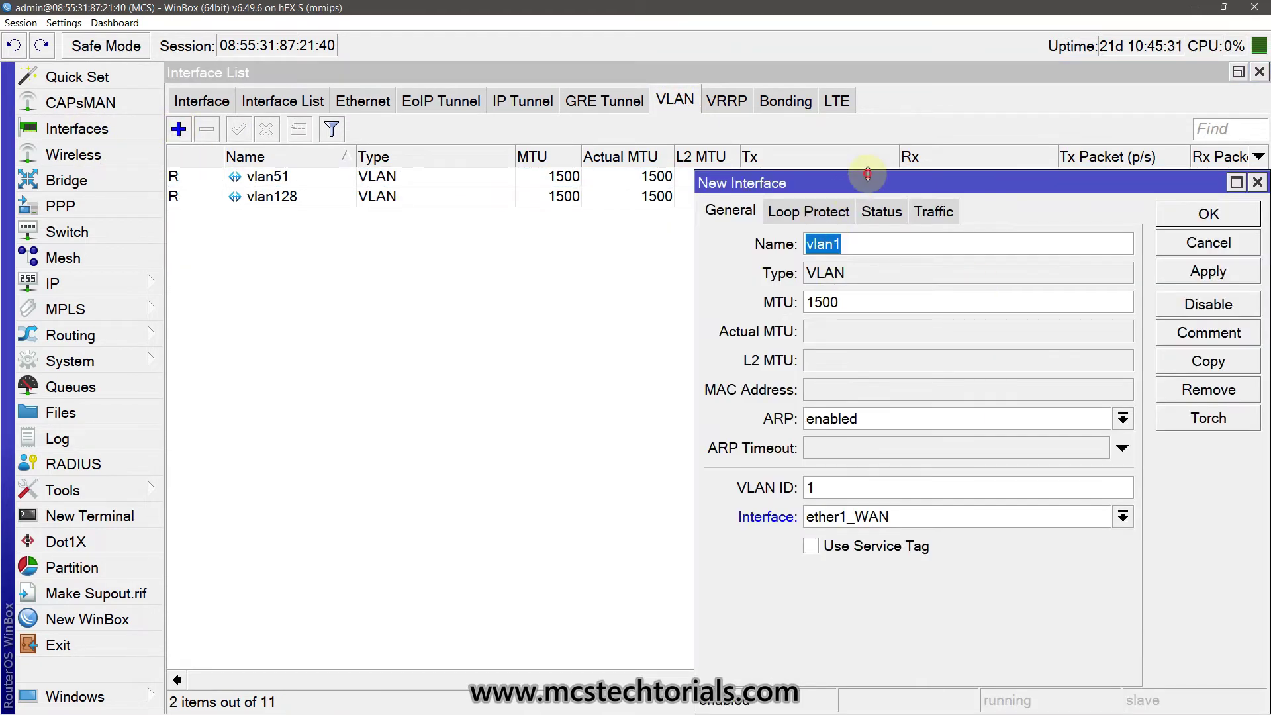
{"action": "left_click_drag", "start_coordinate": [864, 190], "coordinate": [487, 104]}
{"action": "left_click", "coordinate": [483, 153]}
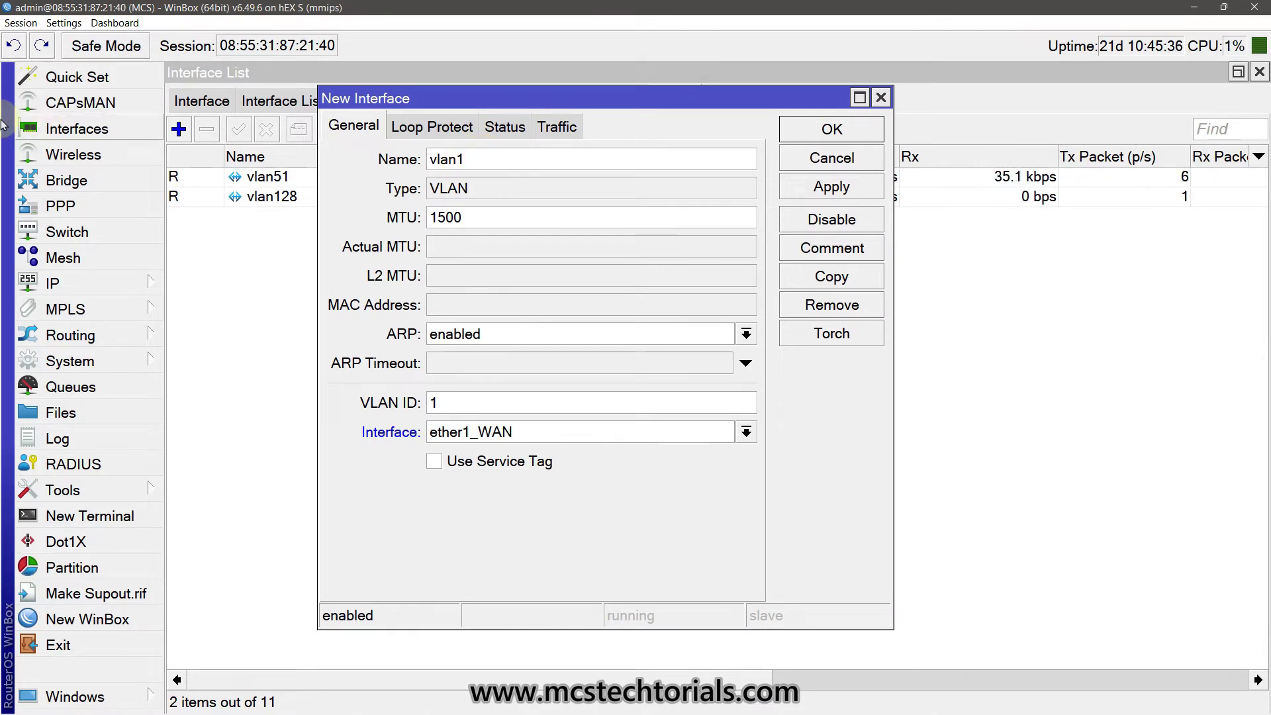
{"action": "mouse_move", "coordinate": [7, 711]}
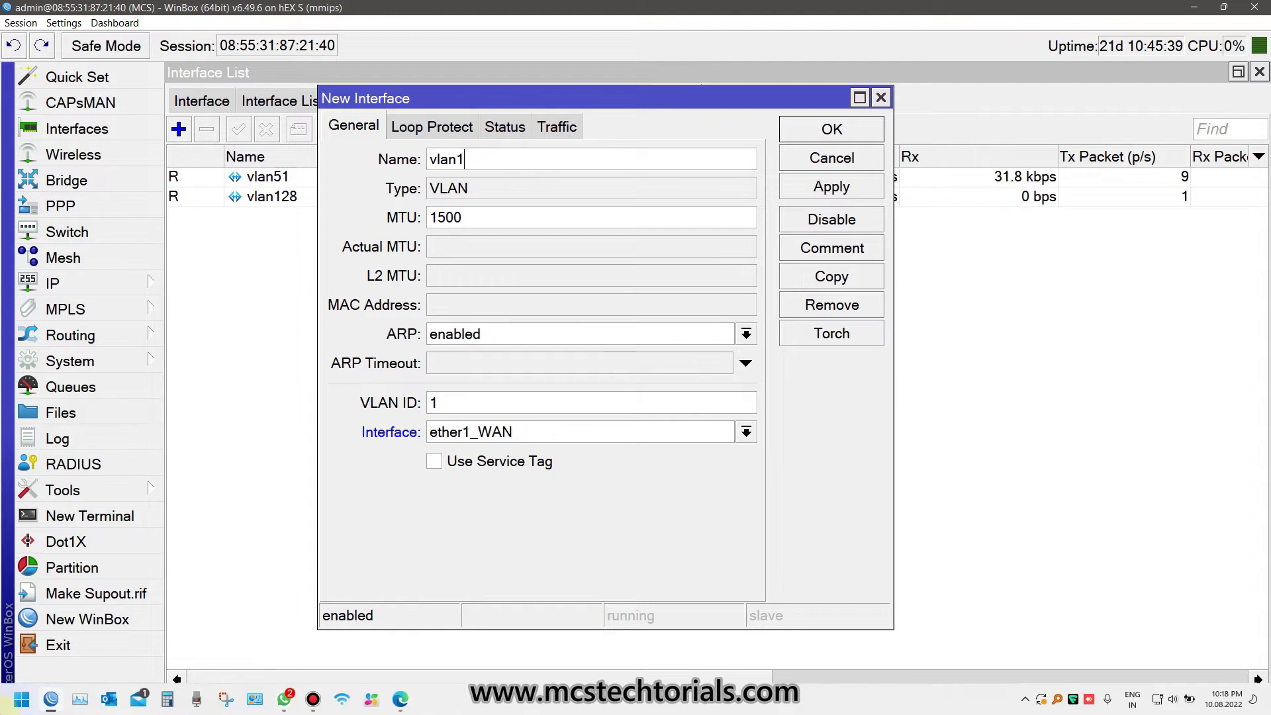
{"action": "key", "text": "BackSpace"}
{"action": "type", "text": "248"}
{"action": "double_click", "coordinate": [455, 400]}
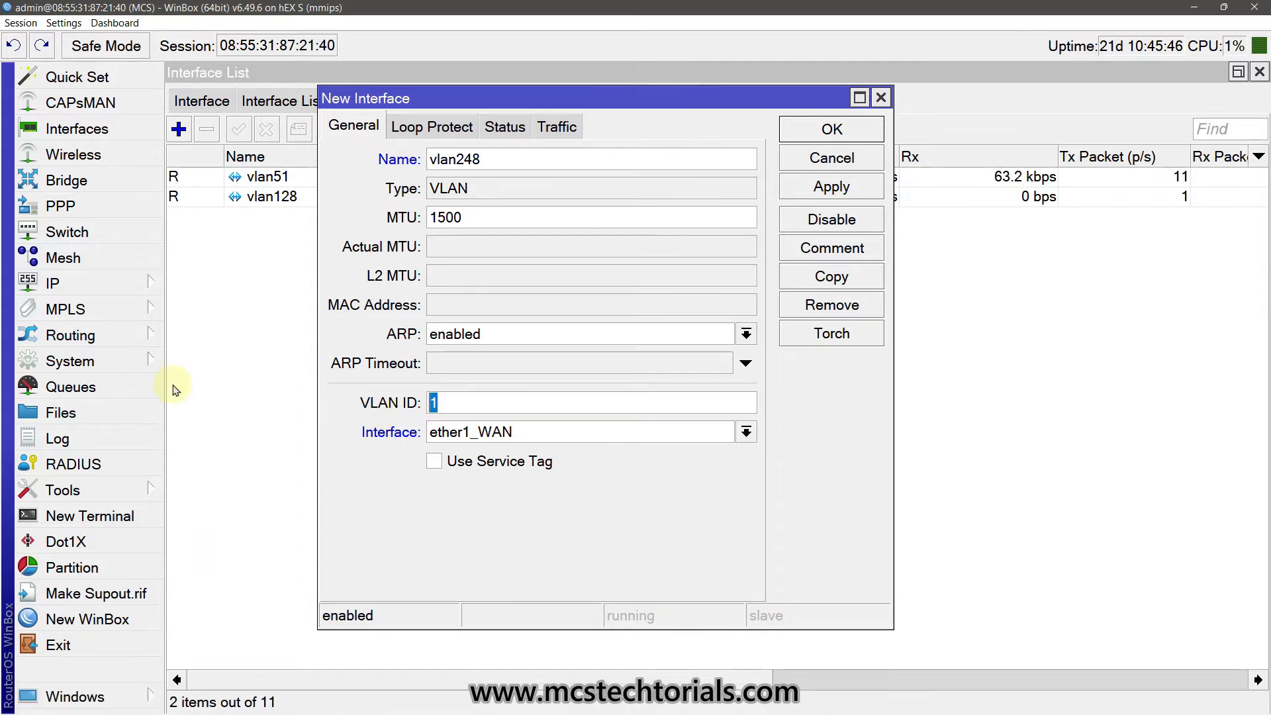
{"action": "type", "text": "248"}
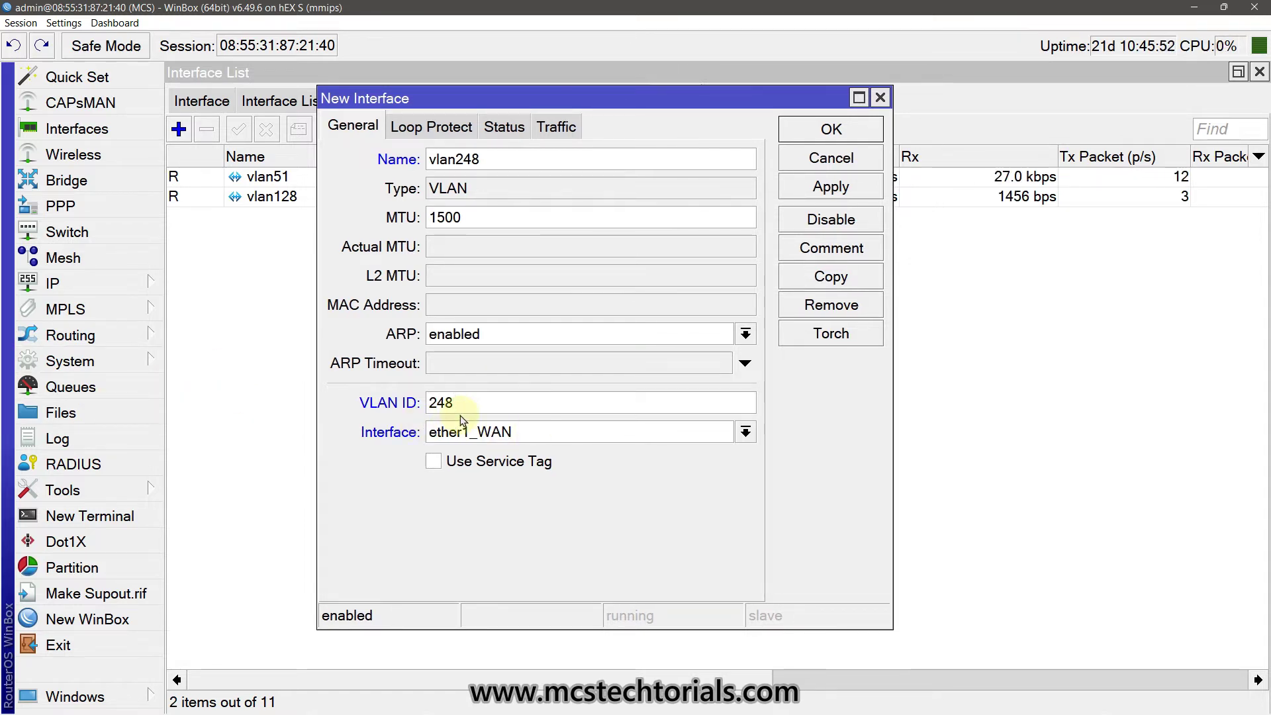
{"action": "left_click_drag", "start_coordinate": [462, 403], "coordinate": [386, 403]}
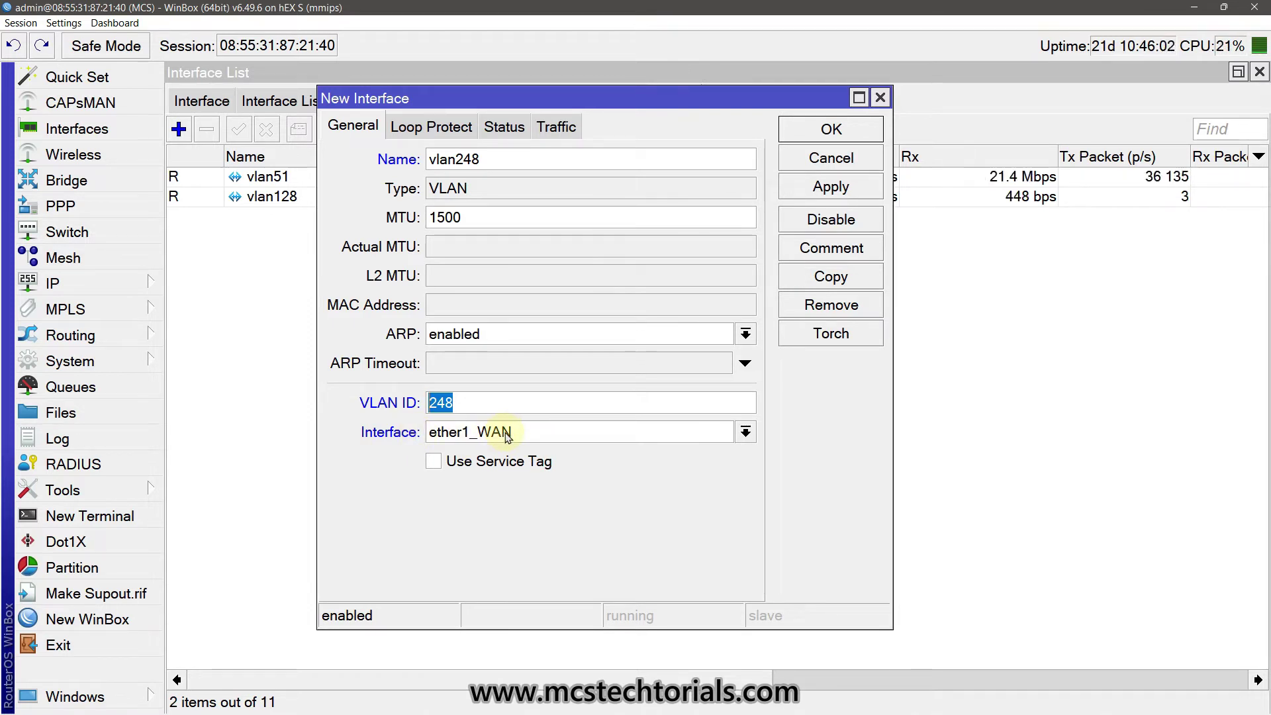
- Set the VLAN's parent interface to ether1_WAN and save vlan248
{"action": "left_click", "coordinate": [505, 433]}
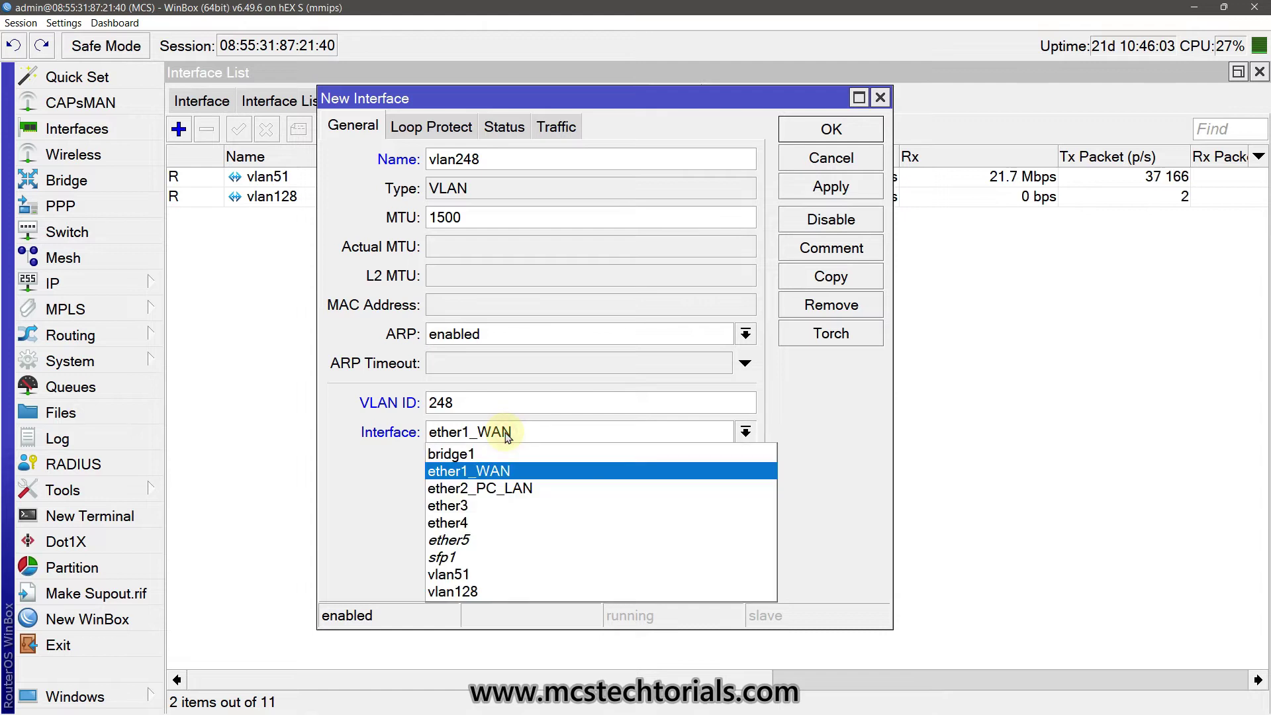
{"action": "left_click", "coordinate": [464, 471]}
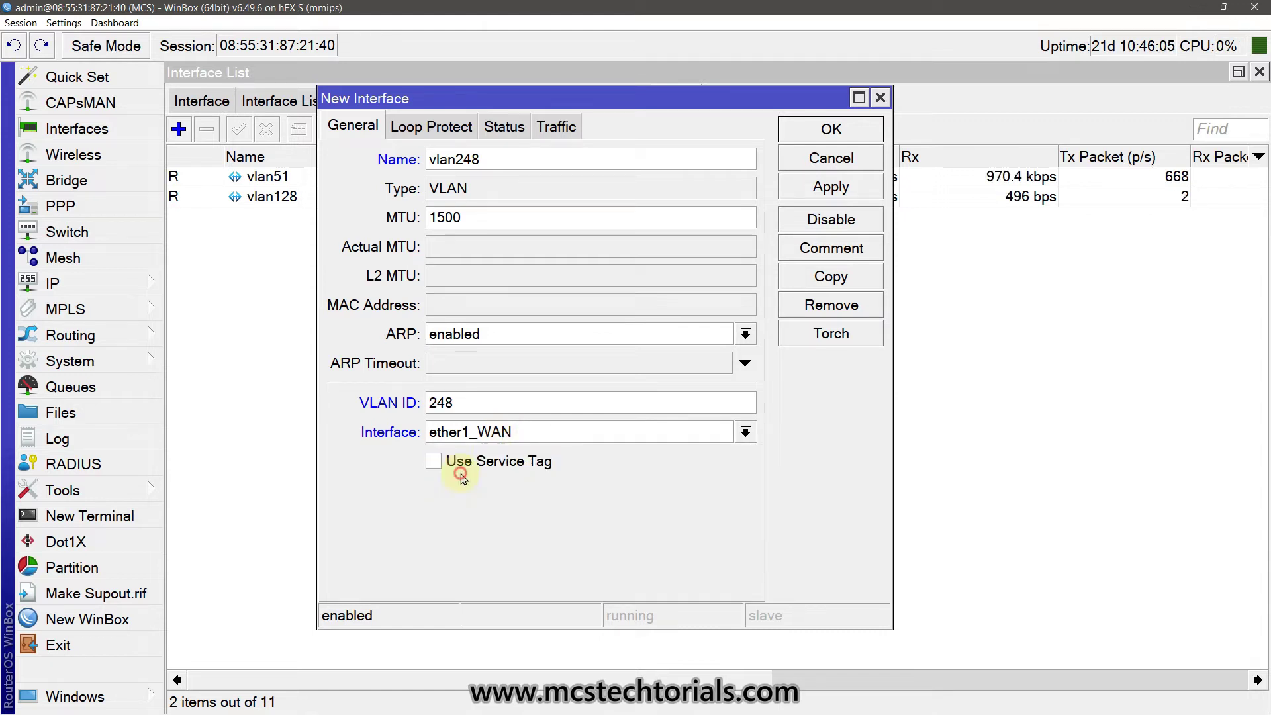
{"action": "left_click", "coordinate": [852, 192]}
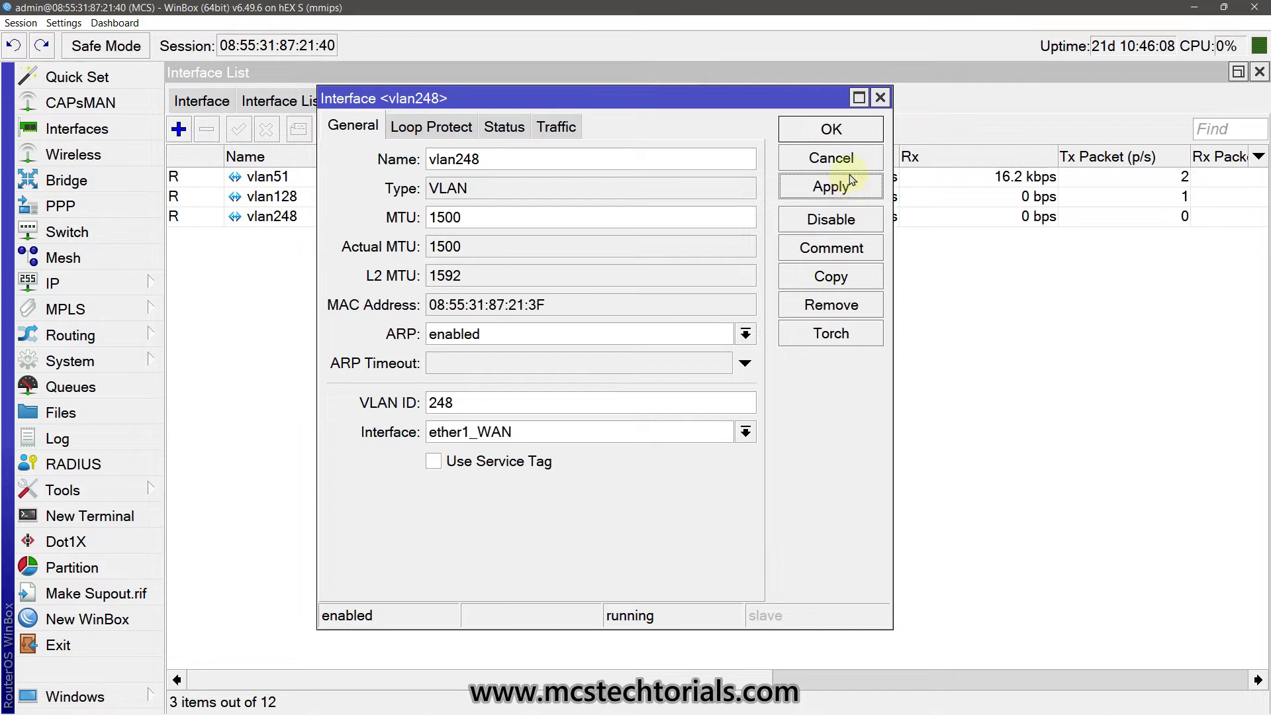
{"action": "left_click", "coordinate": [854, 132]}
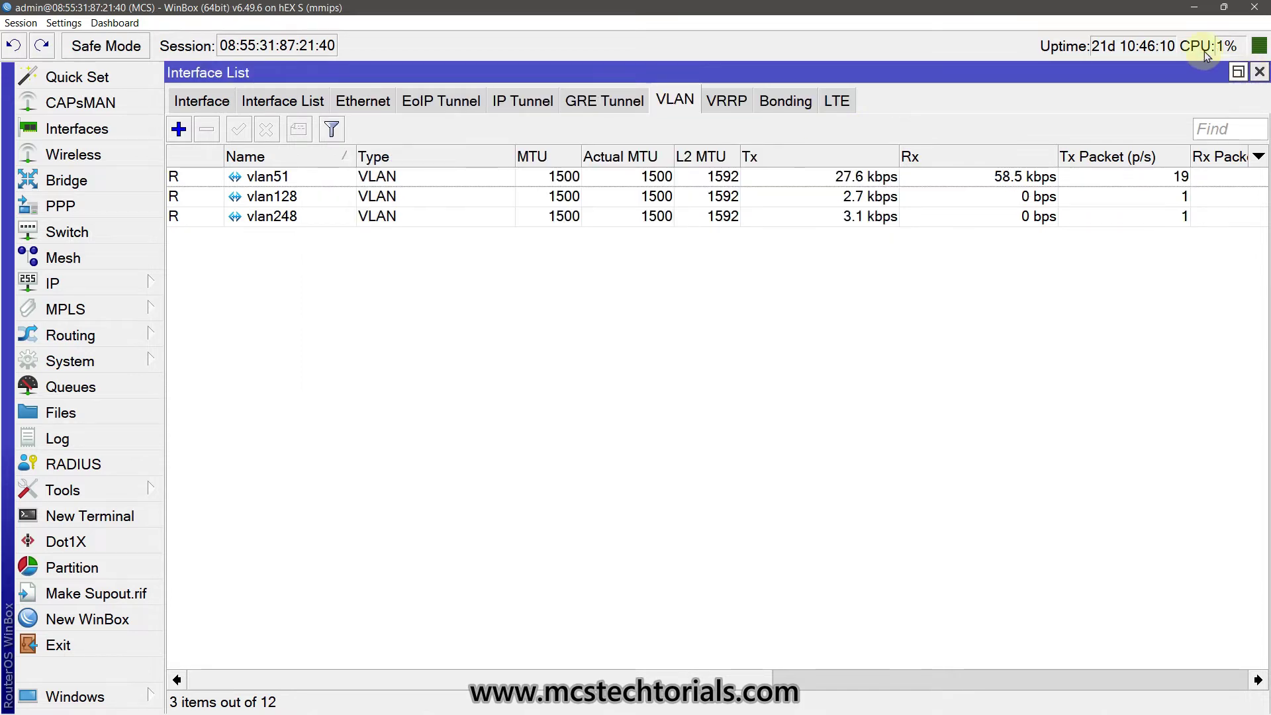
- Close the interface list and add a new PPPoE client, pppoe-out1, in PPP
{"action": "left_click", "coordinate": [1259, 73]}
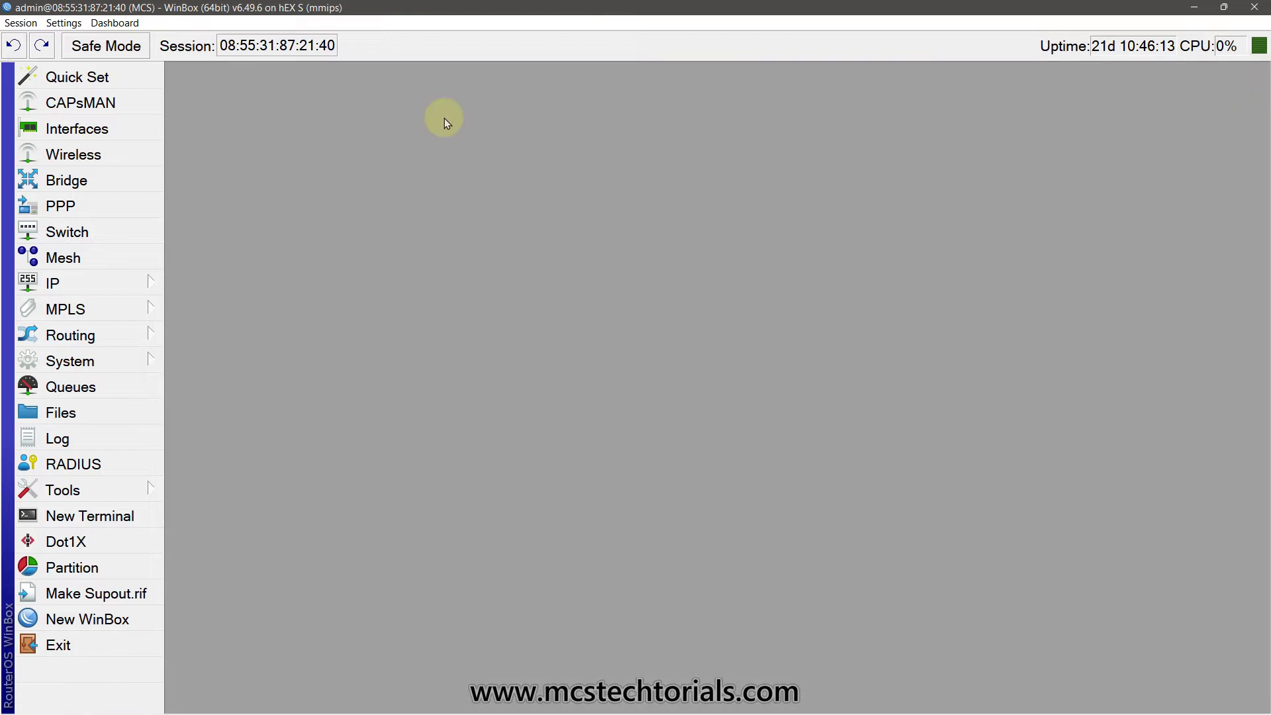
{"action": "left_click", "coordinate": [59, 208]}
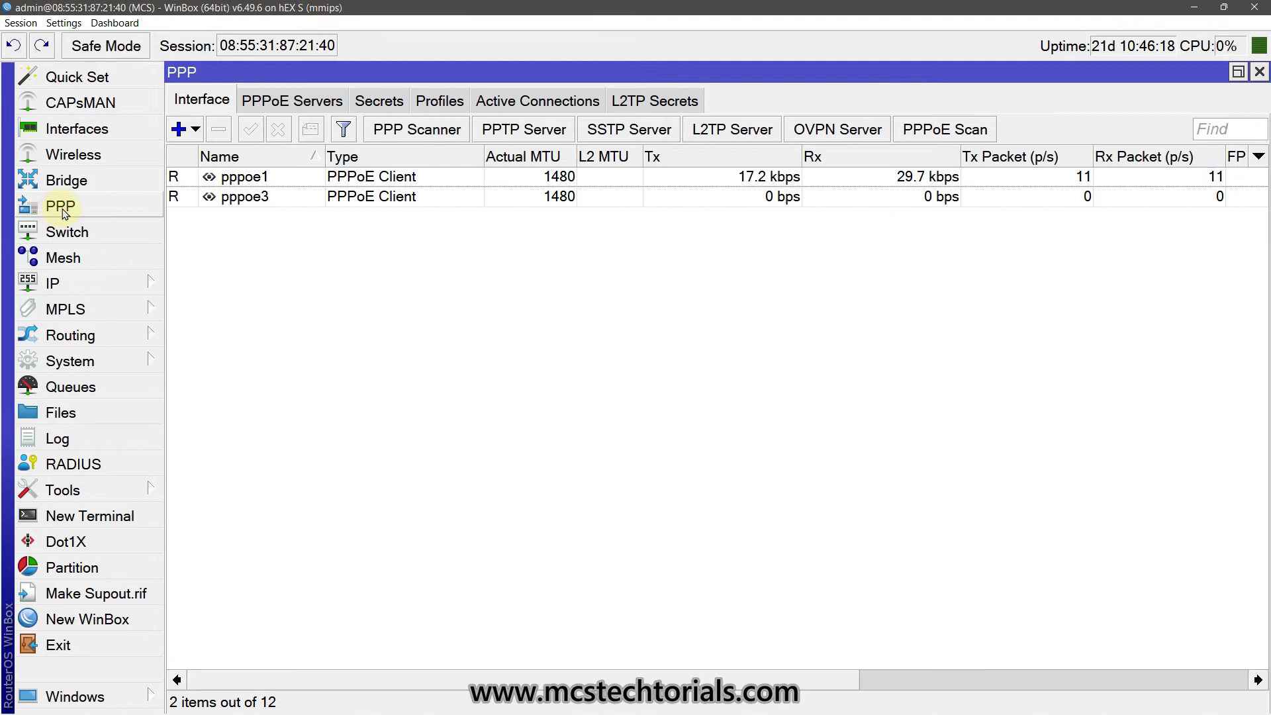
{"action": "left_click", "coordinate": [193, 127]}
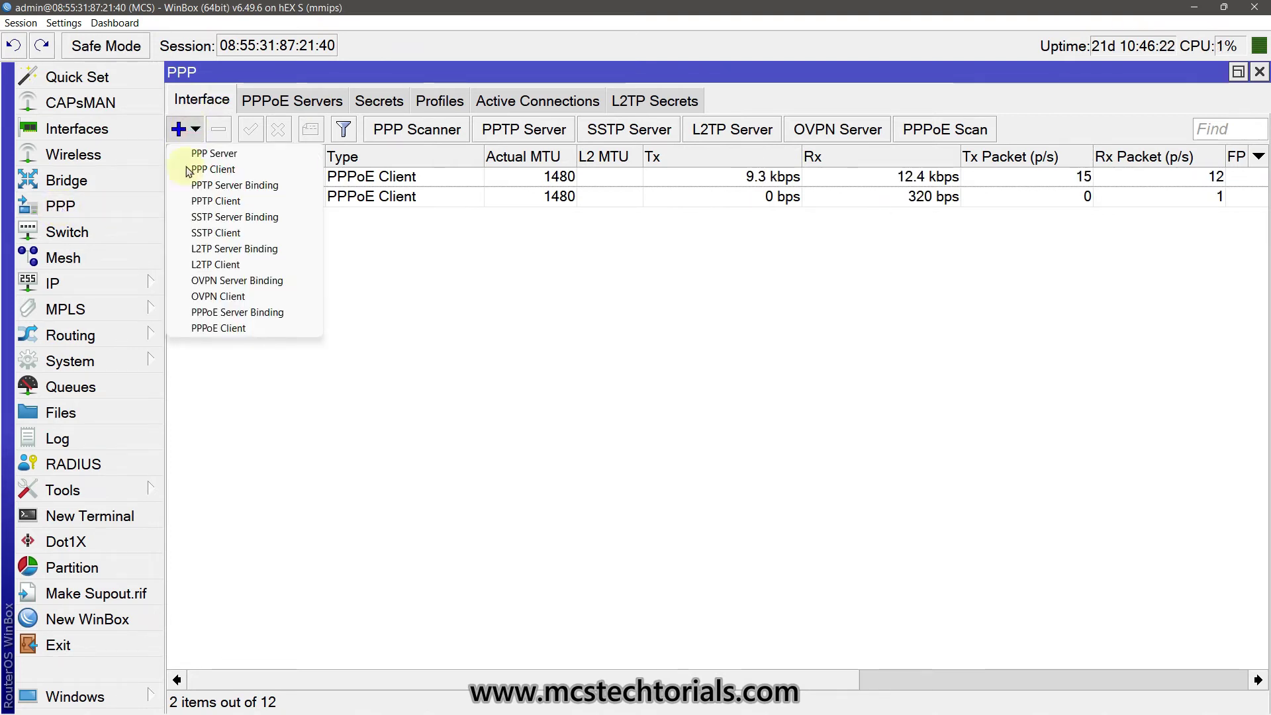
{"action": "left_click", "coordinate": [217, 328]}
{"action": "left_click_drag", "start_coordinate": [335, 256], "coordinate": [350, 73]}
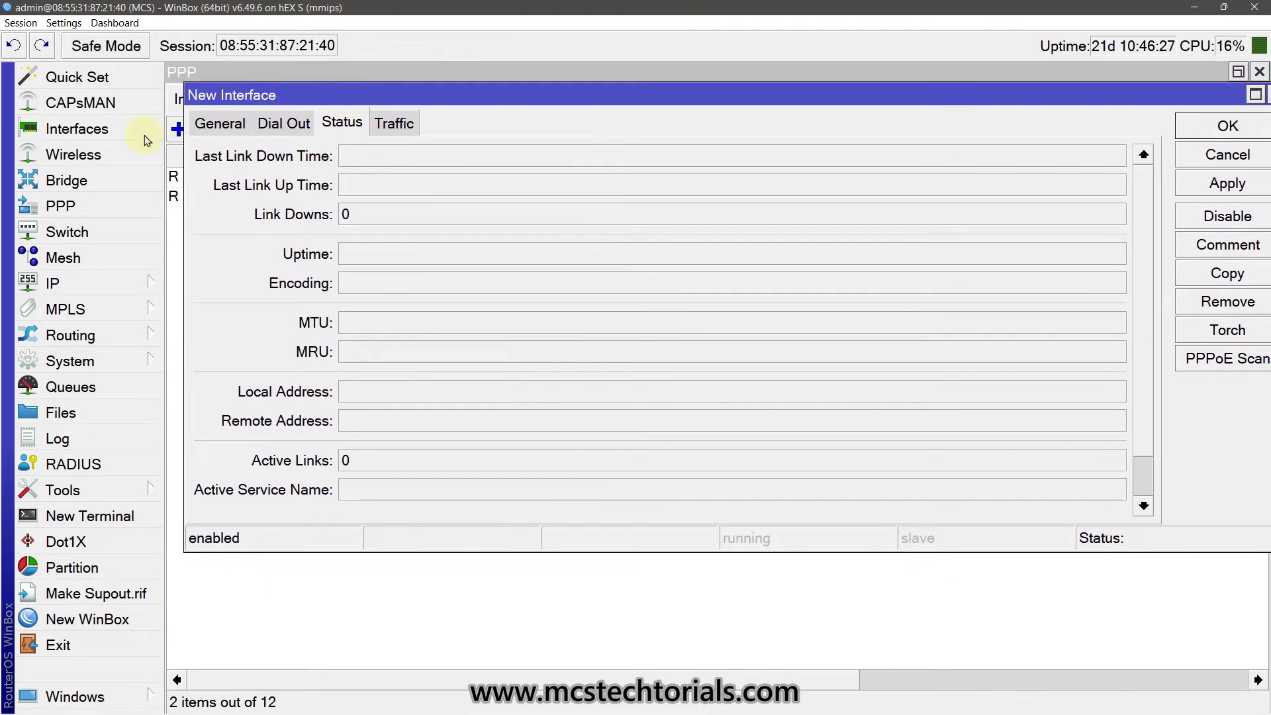
- Set the PPPoE client's General interface to vlan248
{"action": "left_click", "coordinate": [224, 126]}
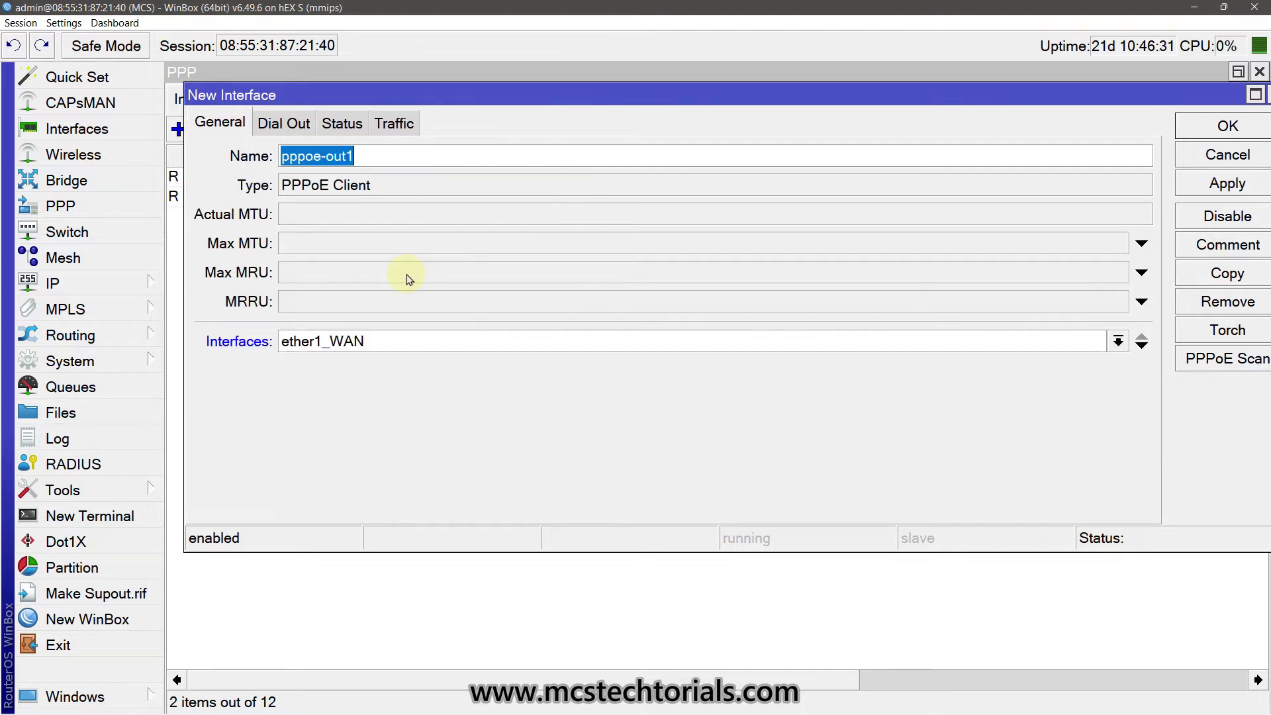
{"action": "left_click", "coordinate": [339, 353]}
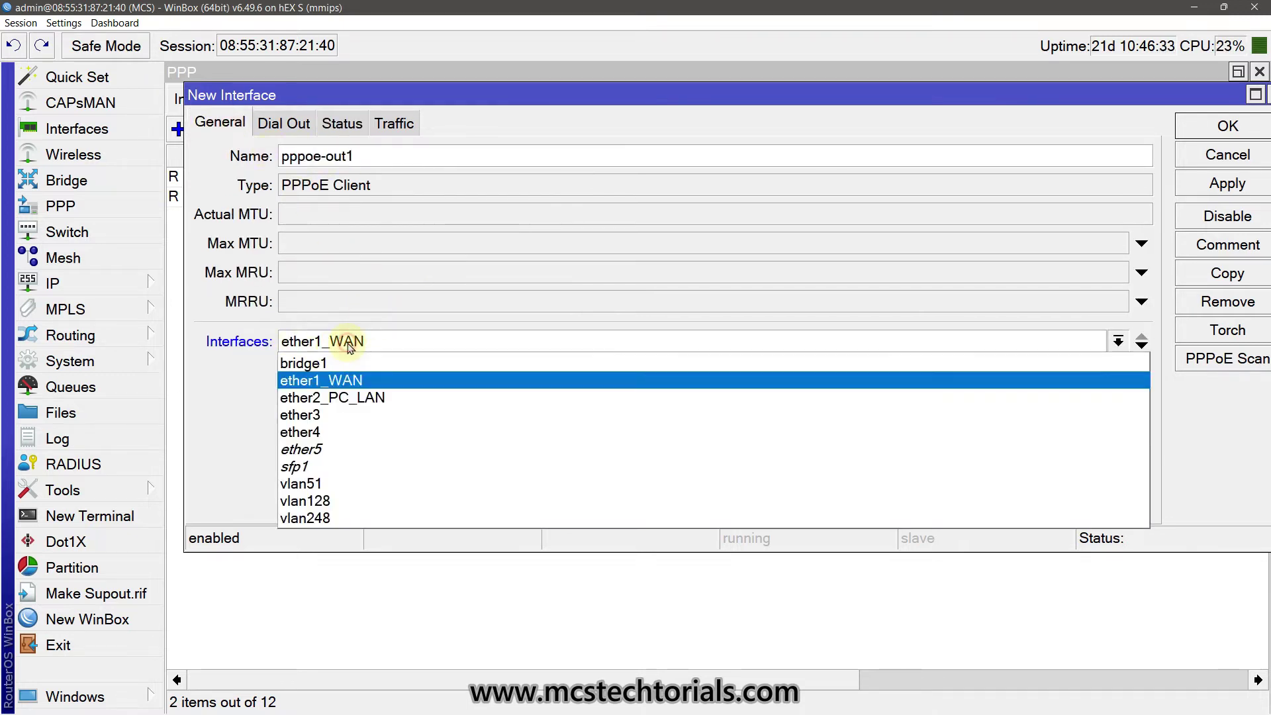
{"action": "left_click", "coordinate": [324, 519]}
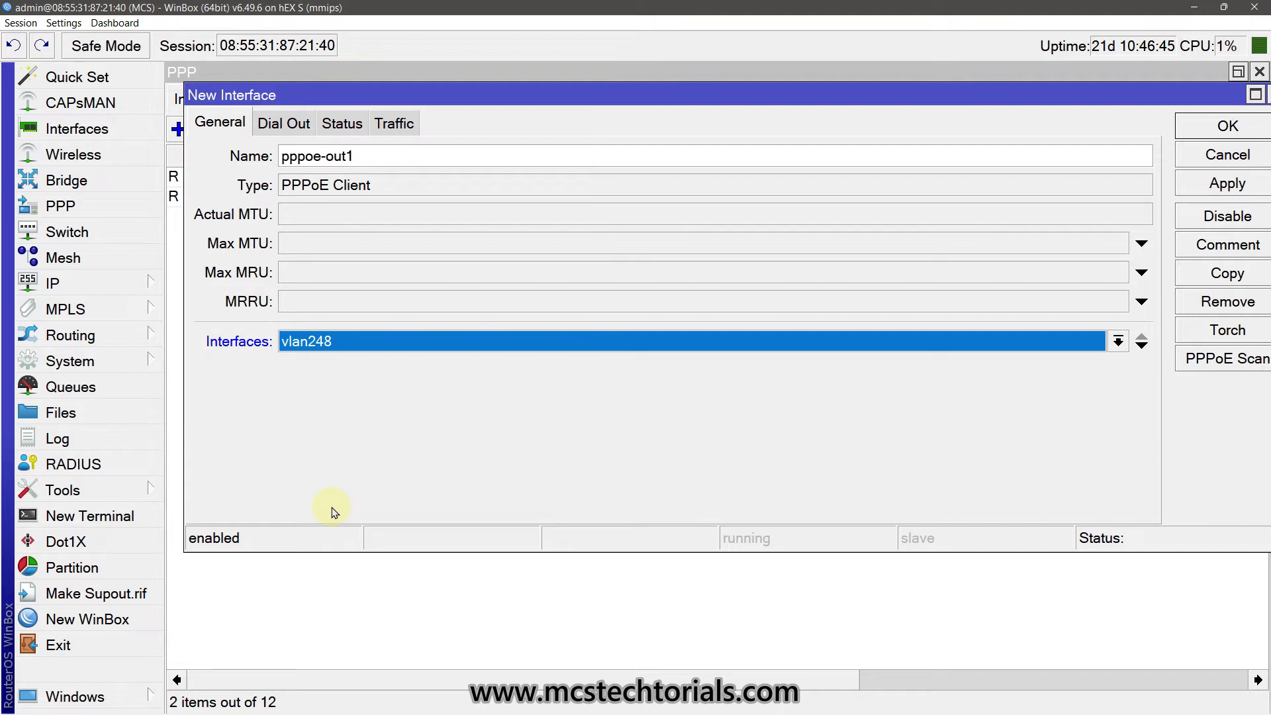
{"action": "left_click", "coordinate": [403, 340]}
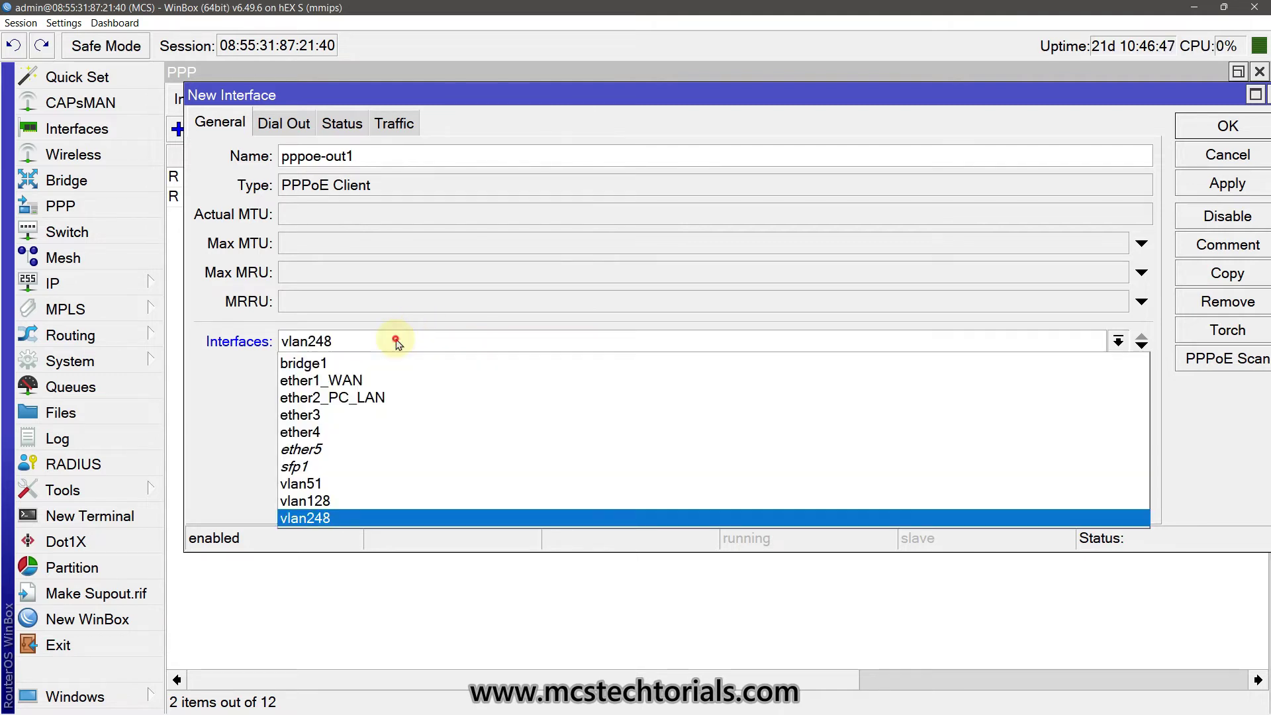
{"action": "left_click", "coordinate": [364, 382]}
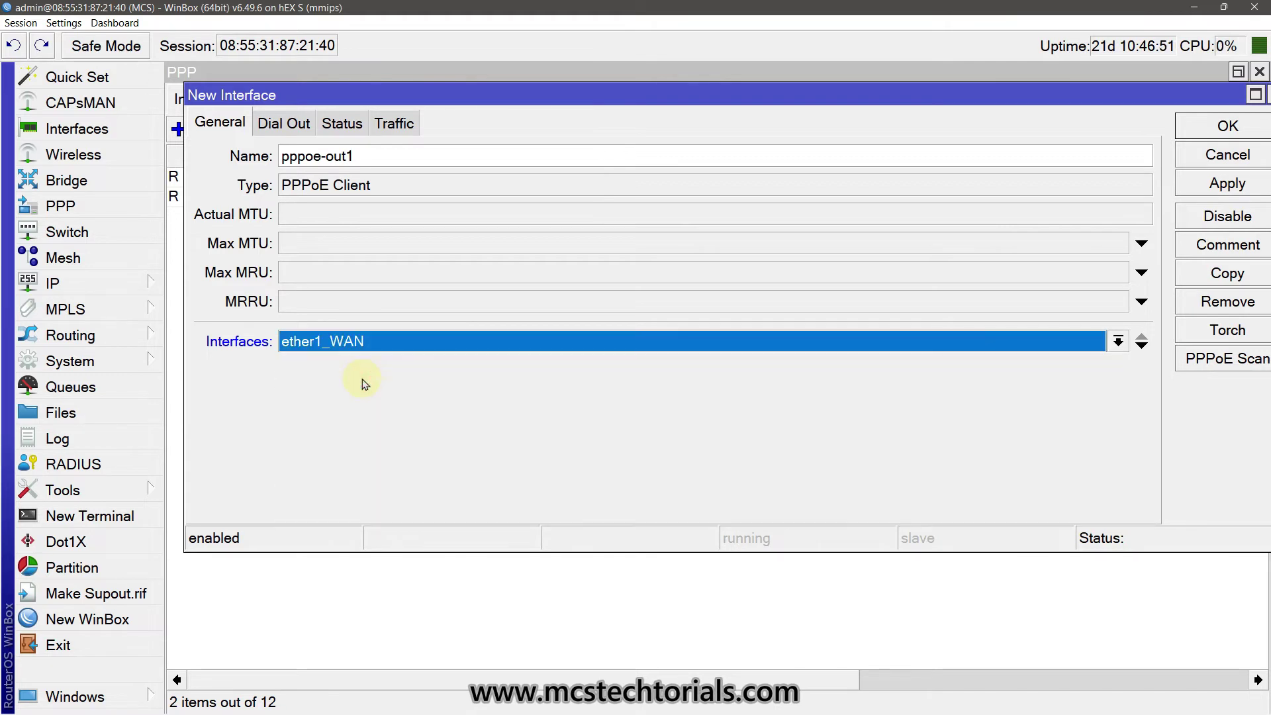
{"action": "left_click", "coordinate": [390, 342]}
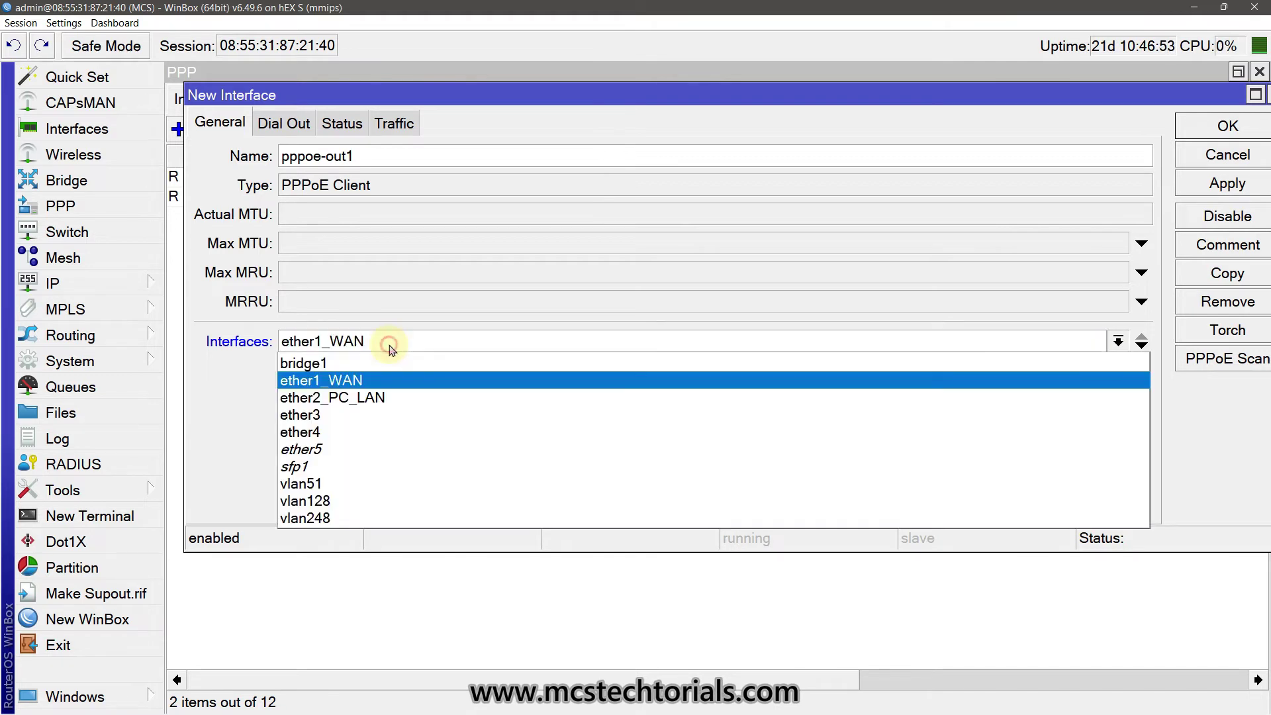
{"action": "left_click", "coordinate": [337, 519]}
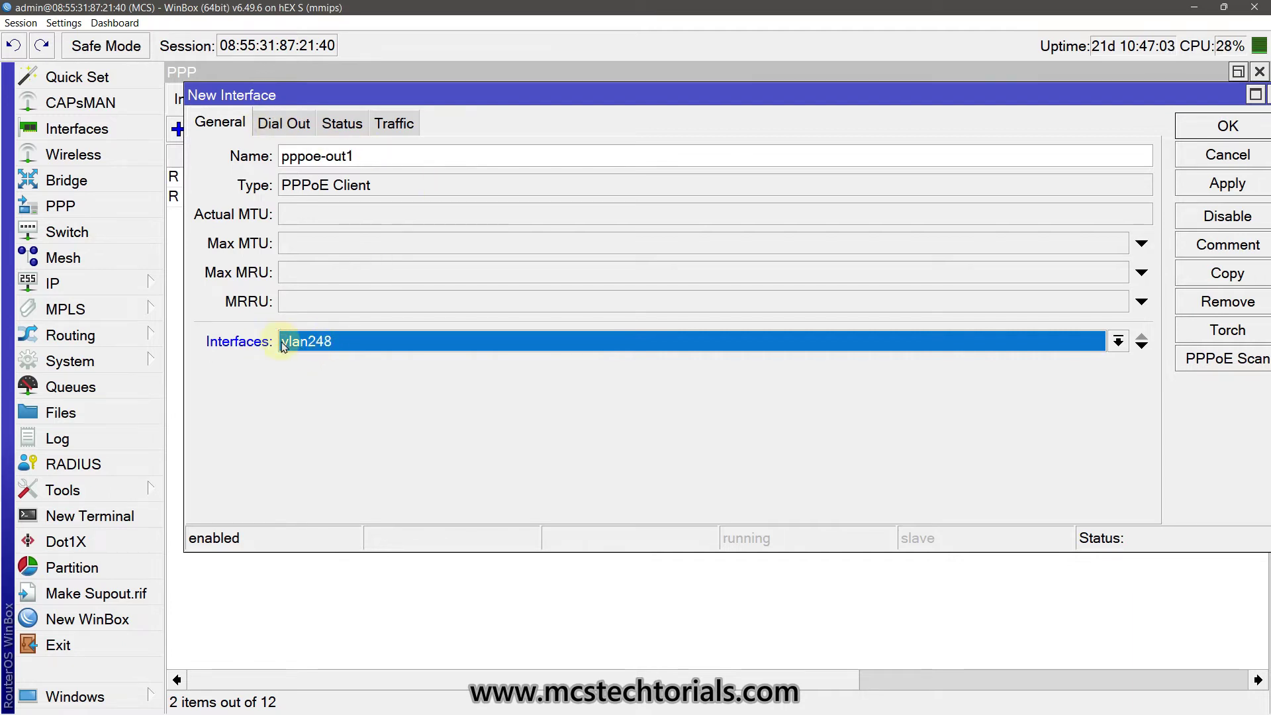
- Enter the ISP login username and the account password in the client's Dial Out settings
{"action": "left_click", "coordinate": [292, 125]}
{"action": "left_click", "coordinate": [388, 227]}
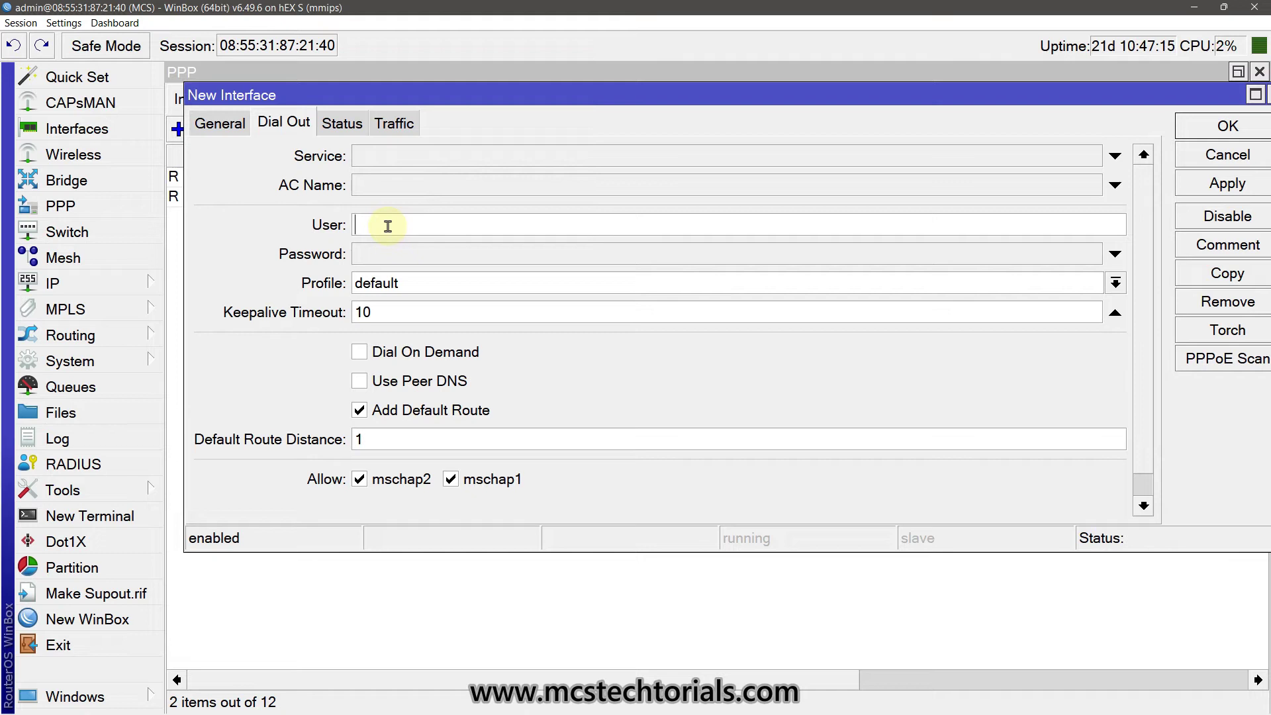
{"action": "type", "text": "bbtest"}
{"action": "key", "text": "Tab"}
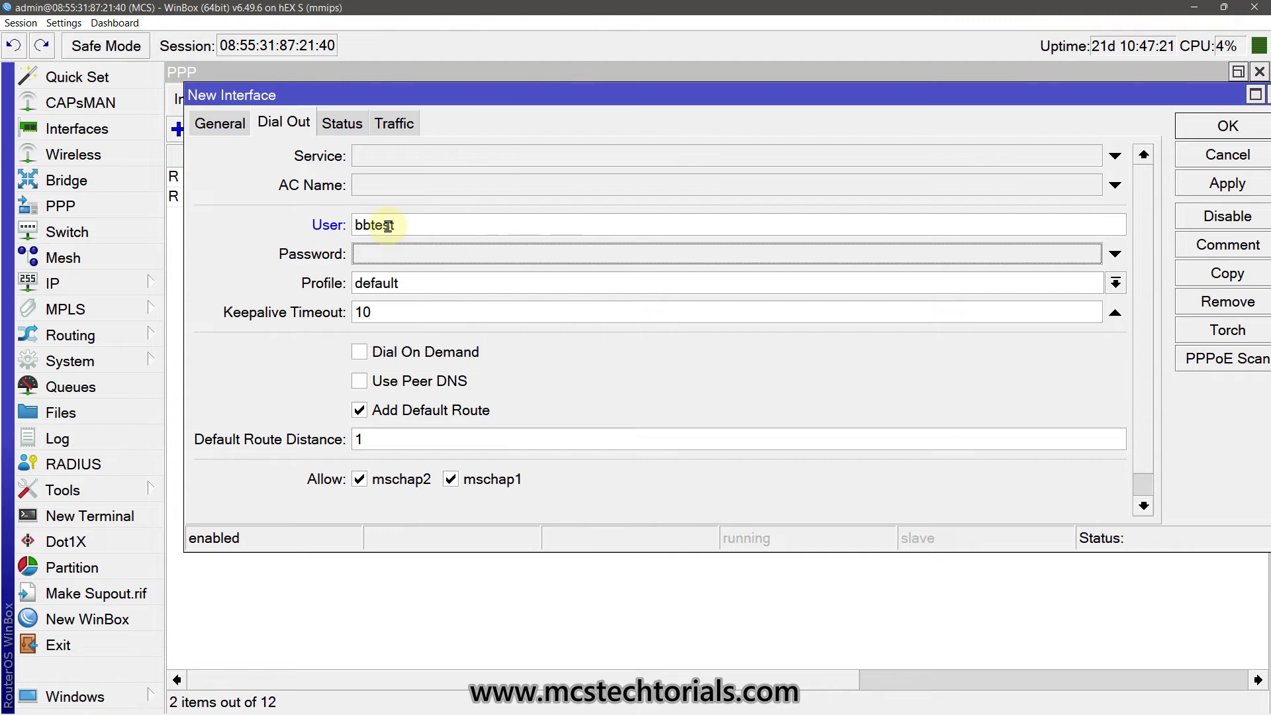
{"action": "type", "text": "*"}
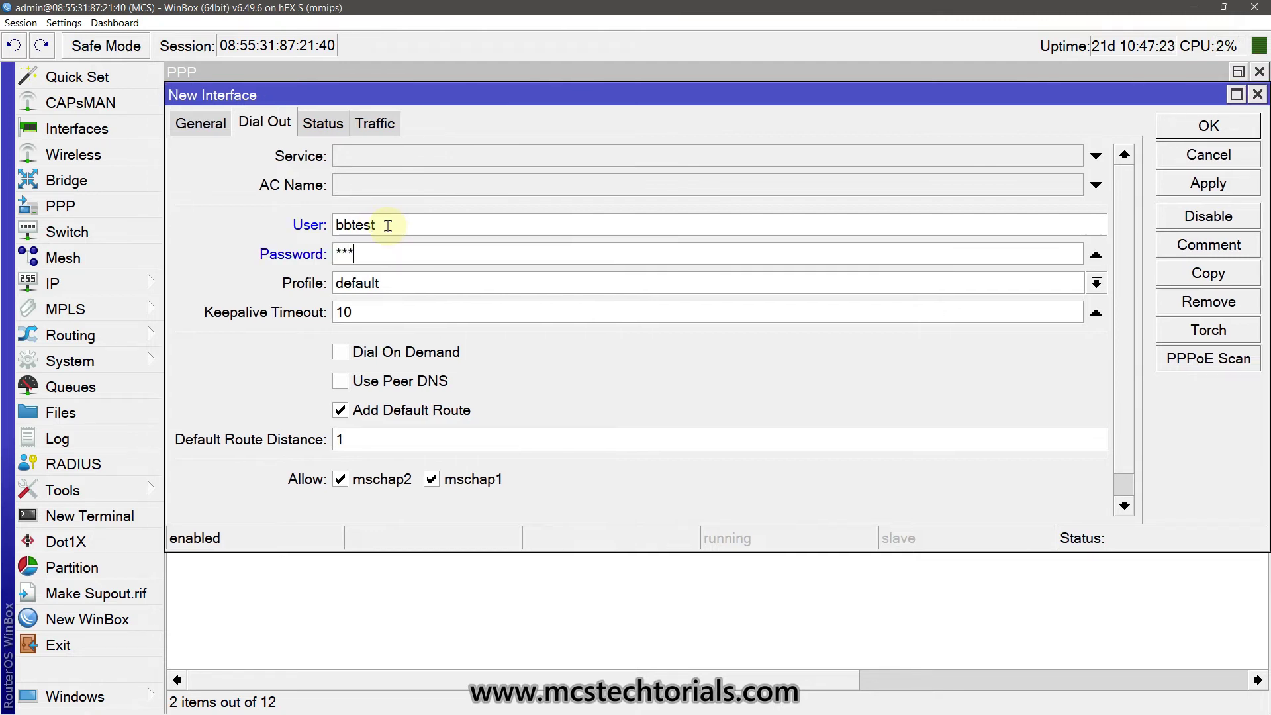
{"action": "type", "text": "*****"}
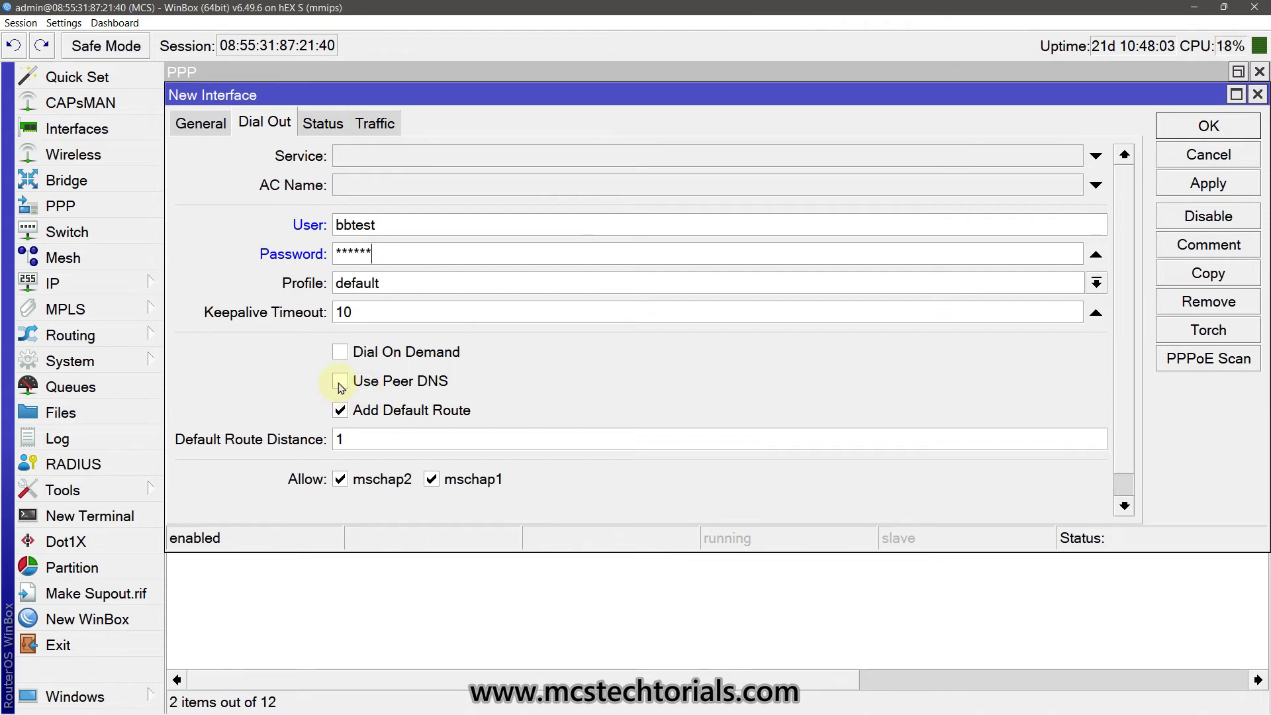
- Enable Use Peer DNS and keep Default Route Distance at 1
{"action": "left_click", "coordinate": [340, 384]}
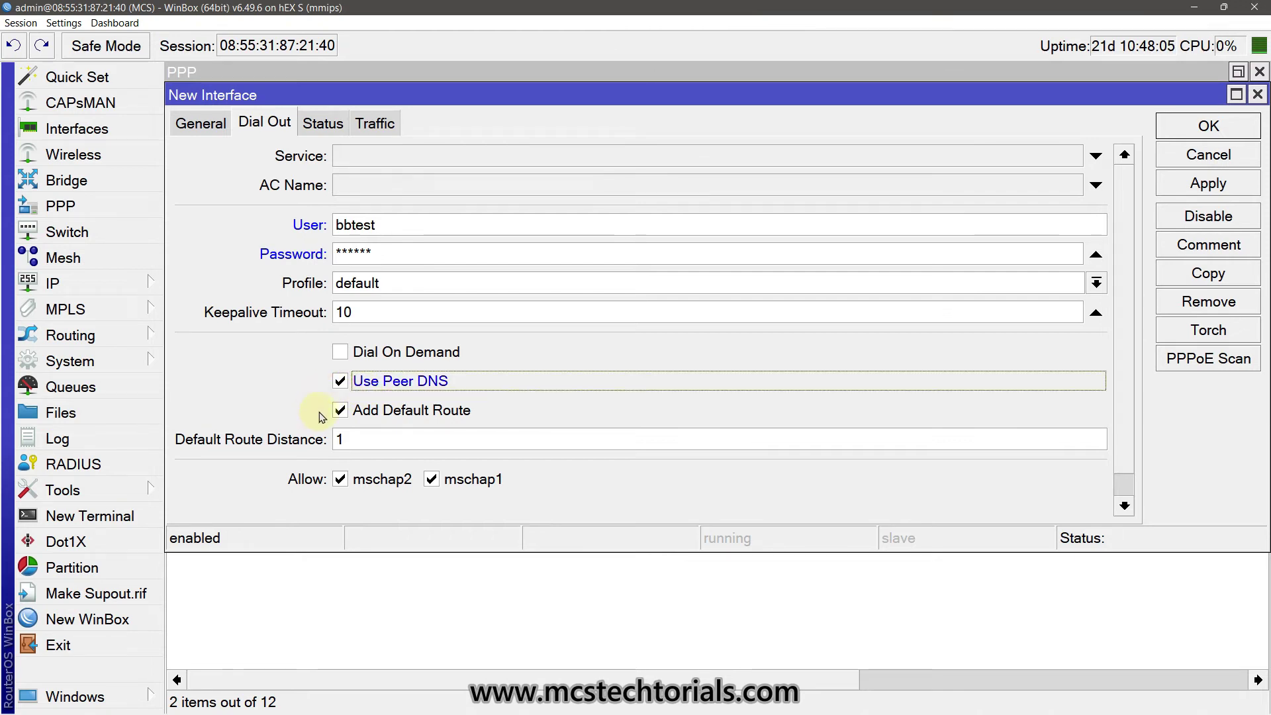
{"action": "left_click", "coordinate": [381, 442]}
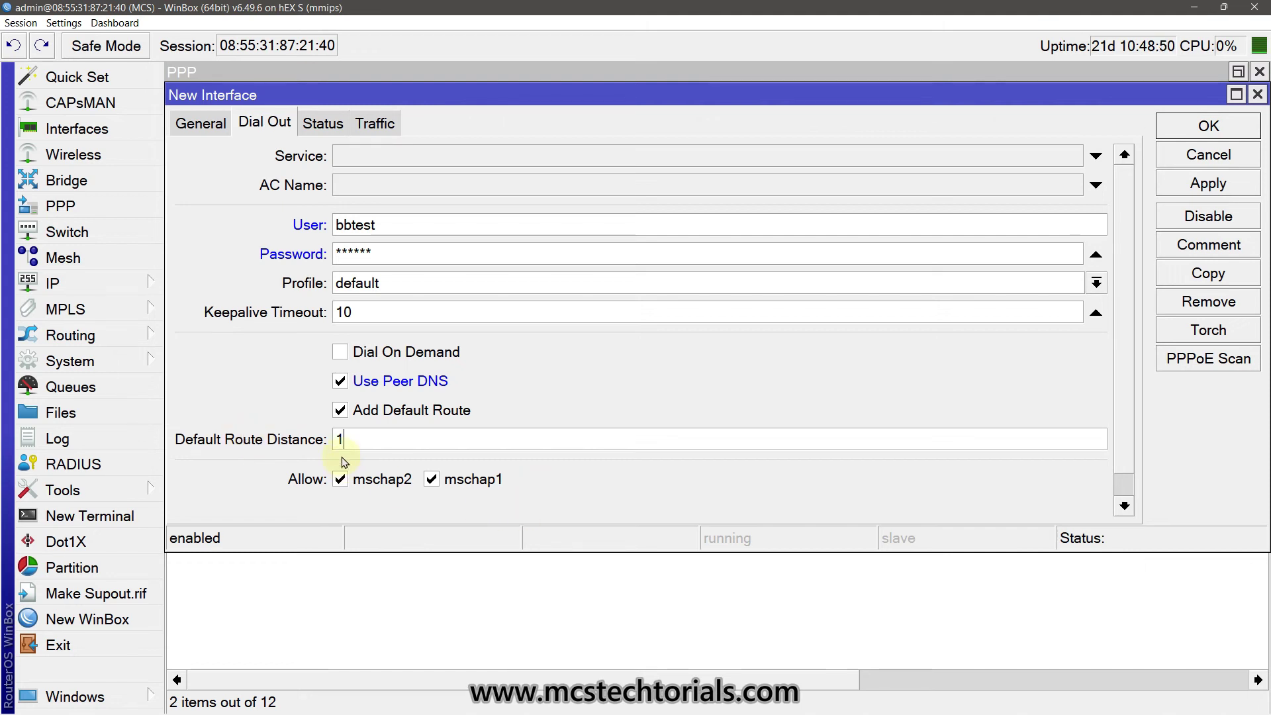
{"action": "left_click_drag", "start_coordinate": [370, 439], "coordinate": [189, 441]}
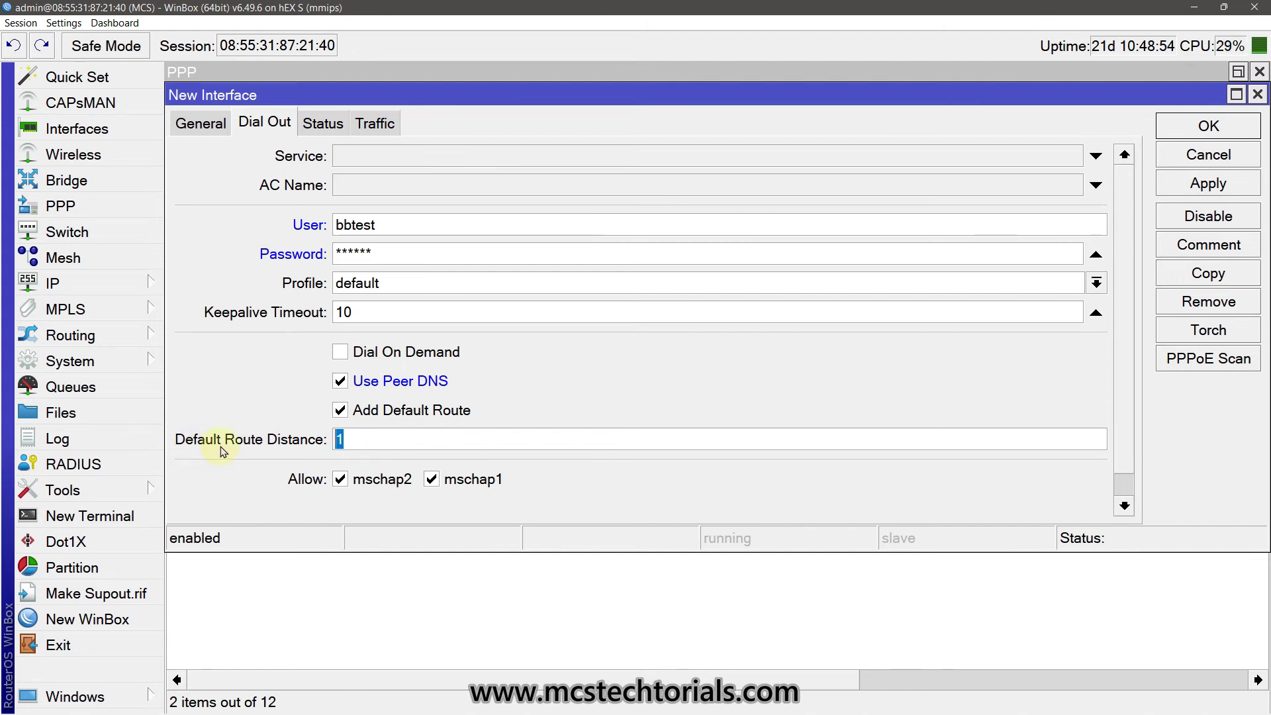
{"action": "left_click_drag", "start_coordinate": [364, 439], "coordinate": [245, 444]}
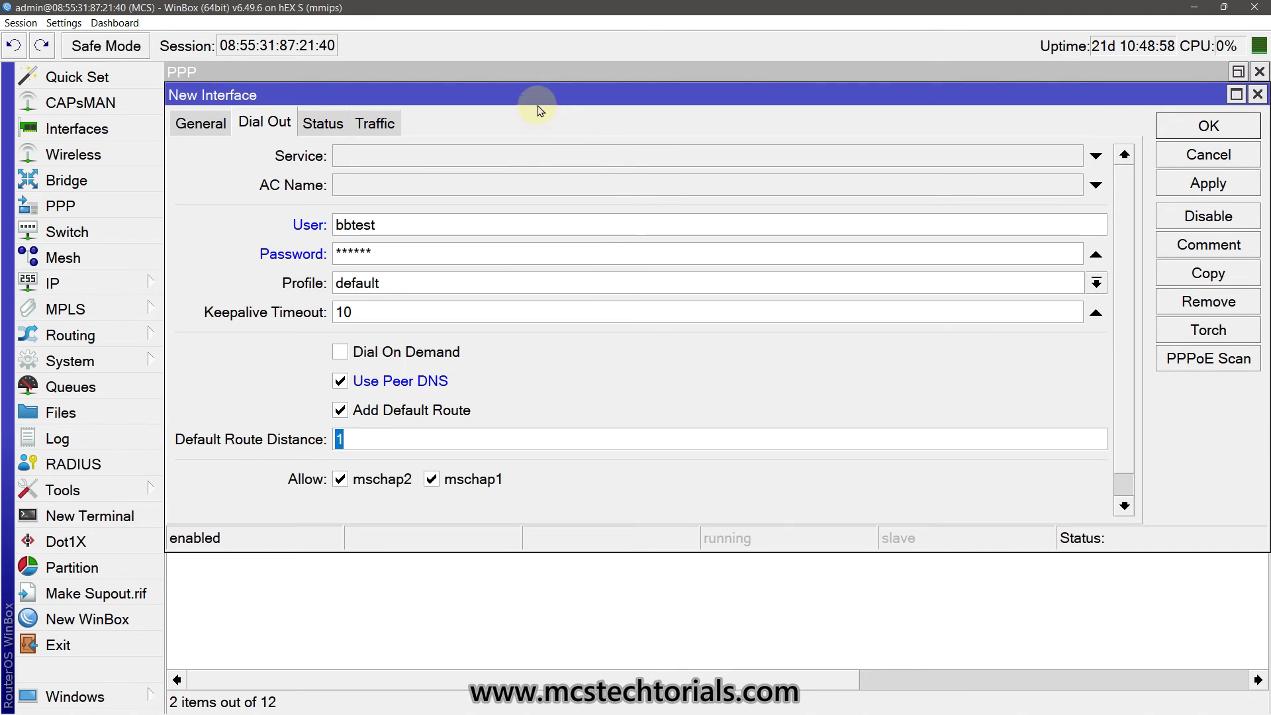
{"action": "mouse_move", "coordinate": [541, 107]}
{"action": "left_mouse_down"}
{"action": "mouse_move", "coordinate": [528, 249]}
{"action": "mouse_move", "coordinate": [535, 226]}
{"action": "left_mouse_up"}
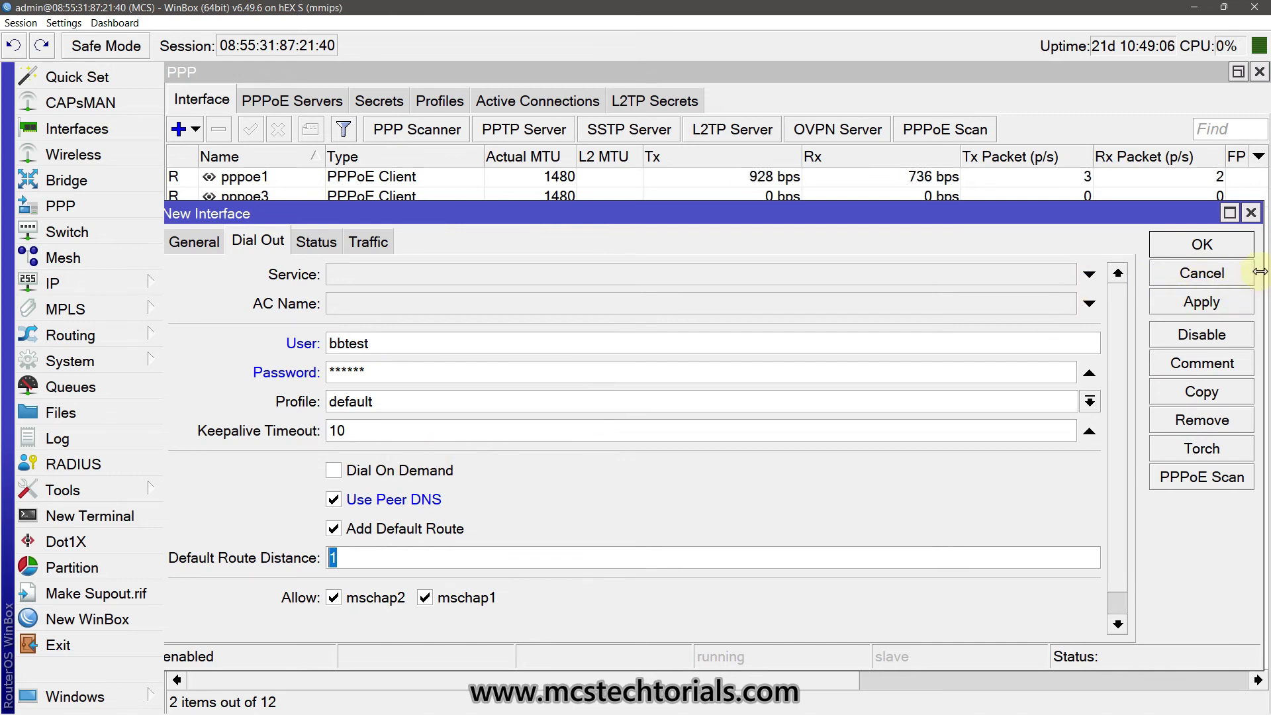
- Apply pppoe-out1, confirm local address 10.208.183.24 and remote 10.208.183.1, then close it
{"action": "left_click_drag", "start_coordinate": [1265, 283], "coordinate": [864, 283]}
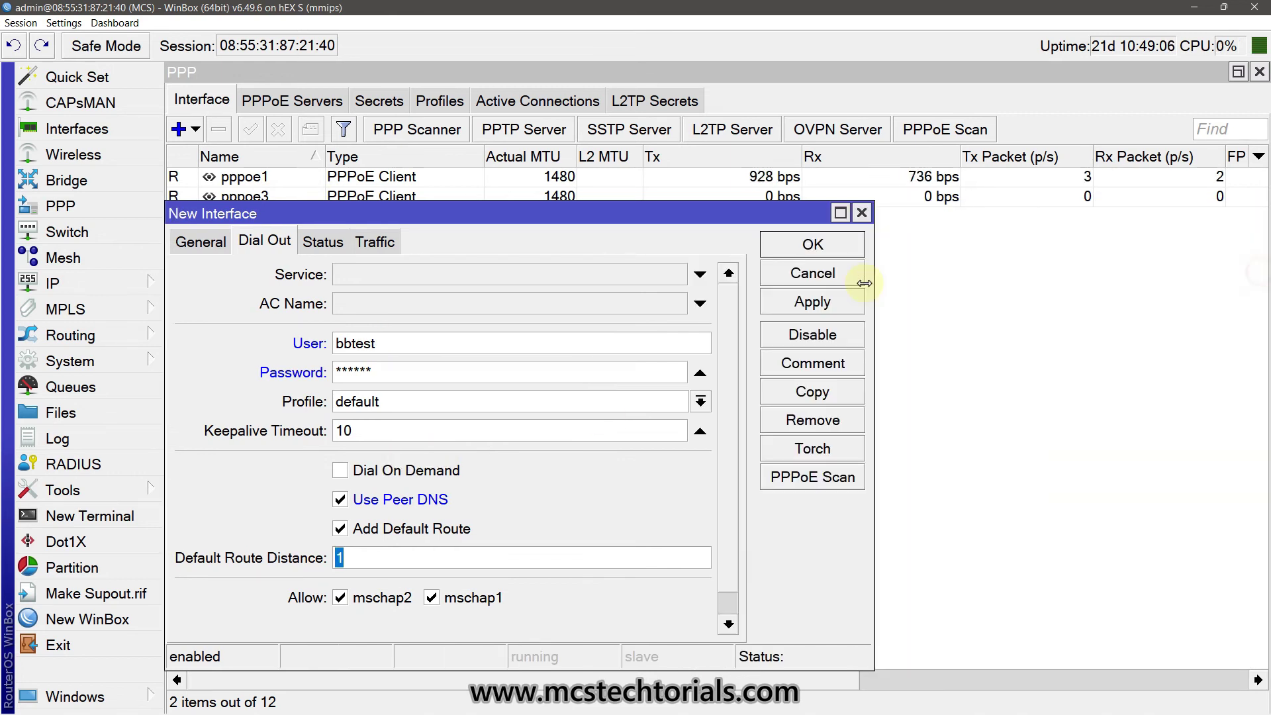
{"action": "left_click", "coordinate": [818, 307]}
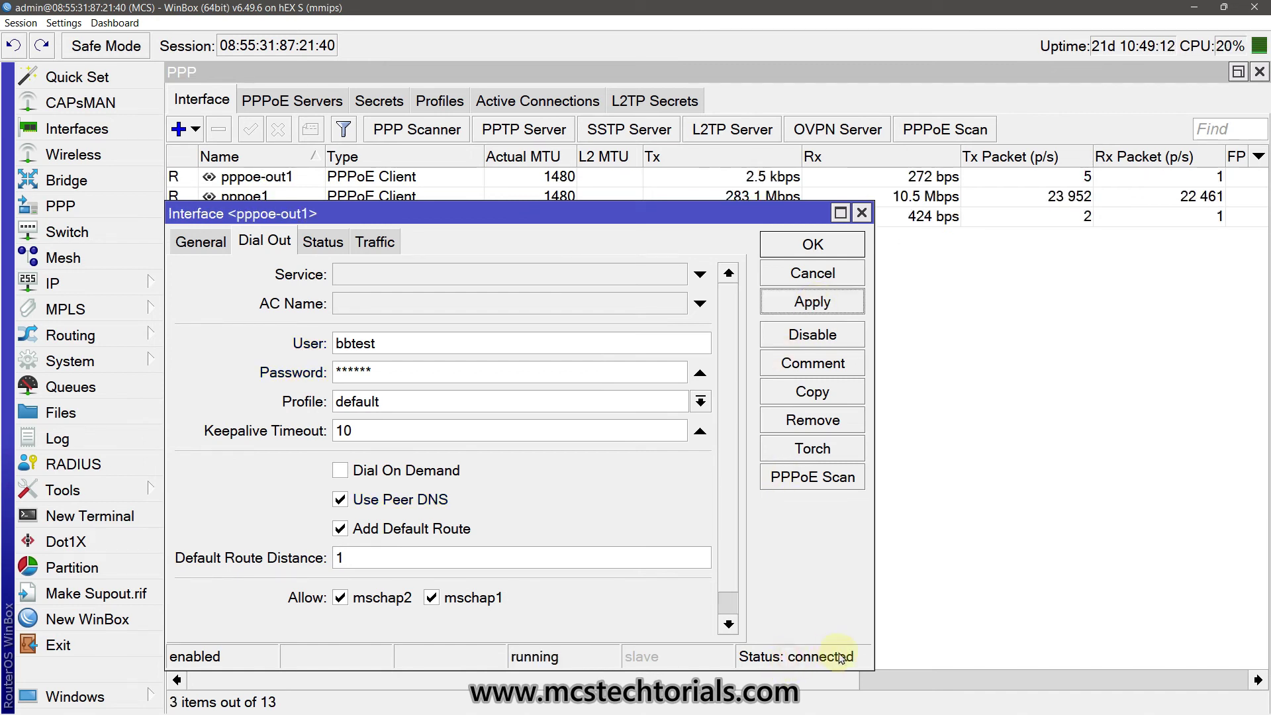
{"action": "left_click", "coordinate": [322, 243]}
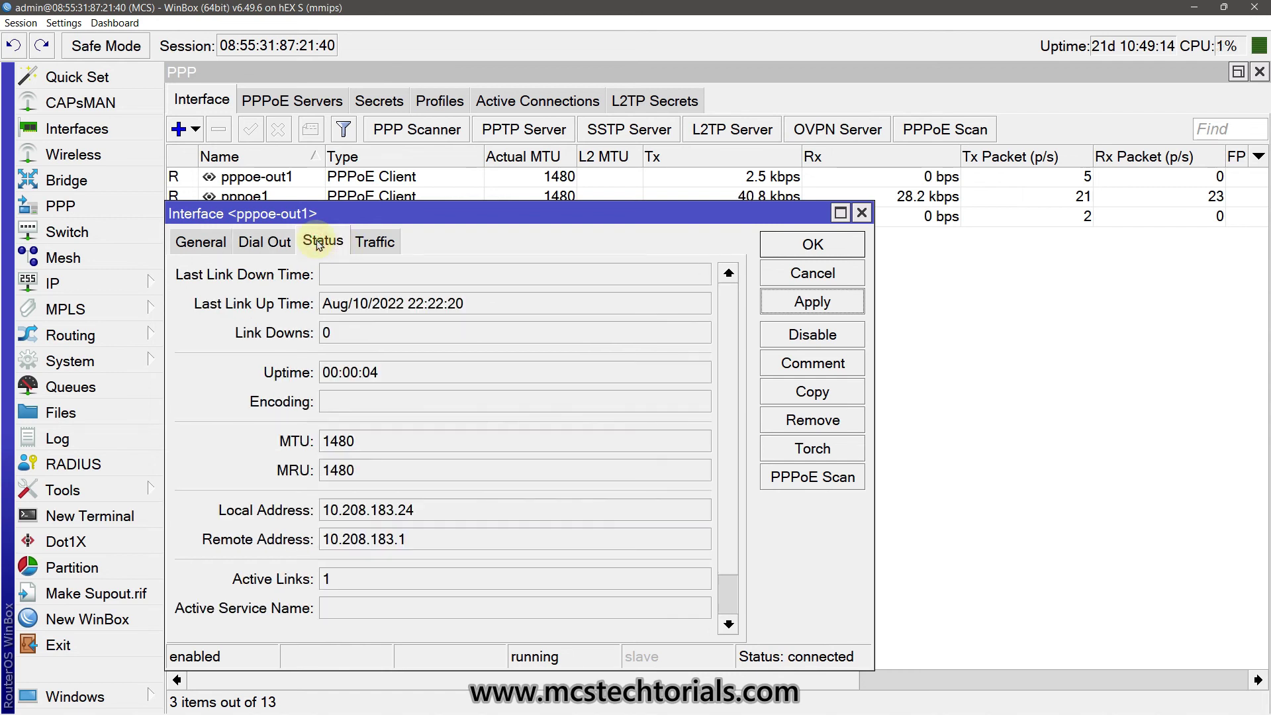
{"action": "left_click_drag", "start_coordinate": [441, 515], "coordinate": [278, 509]}
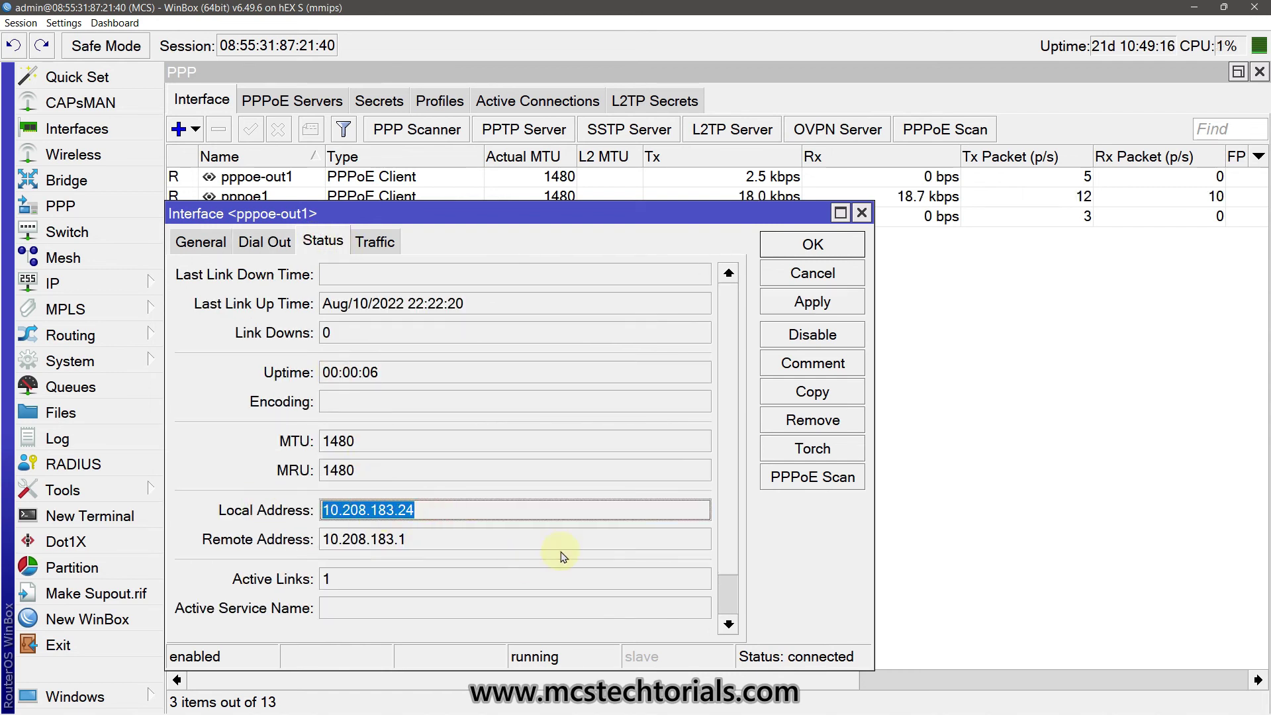
{"action": "left_click", "coordinate": [422, 539]}
{"action": "left_click_drag", "start_coordinate": [422, 542], "coordinate": [255, 539]}
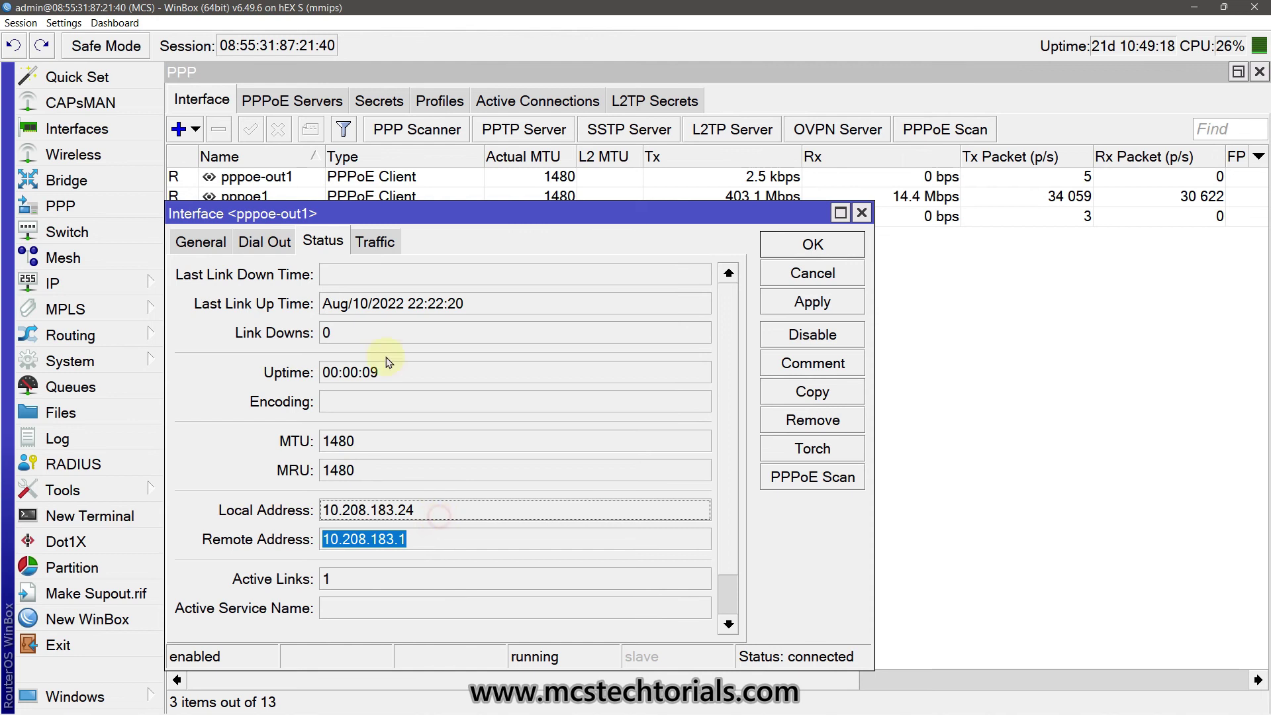
{"action": "left_click", "coordinate": [376, 243]}
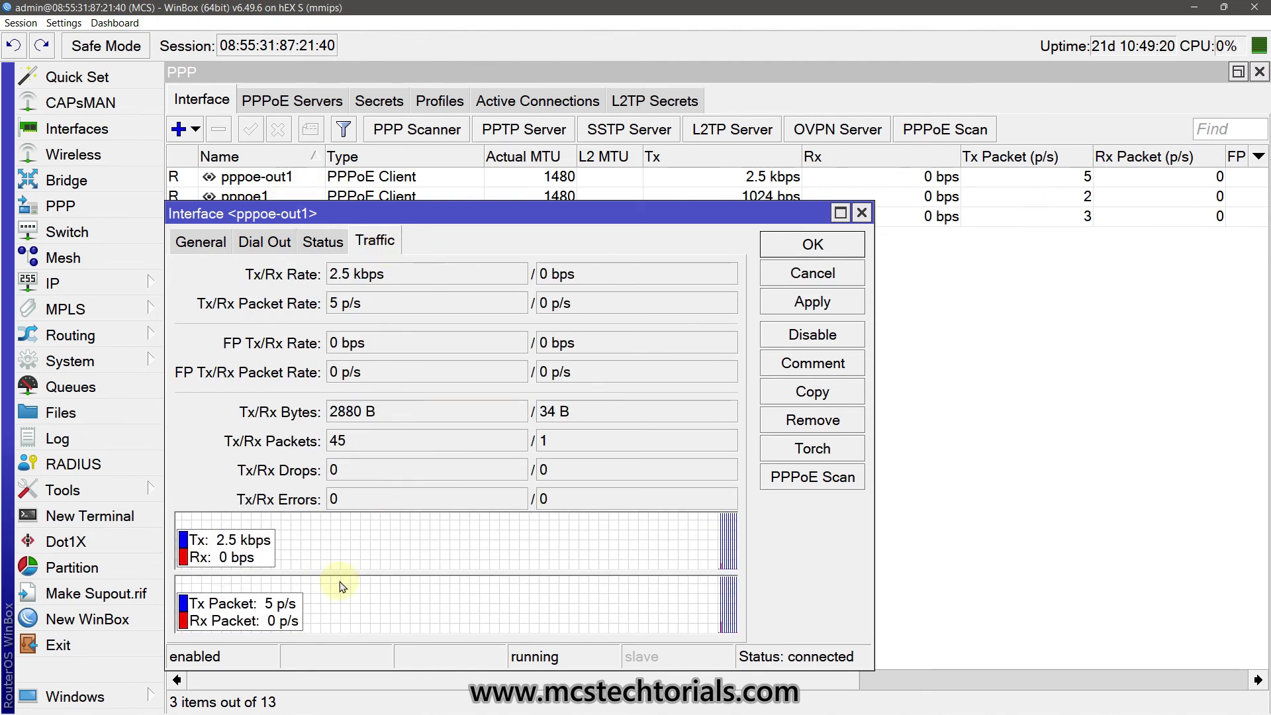
{"action": "left_click", "coordinate": [810, 247]}
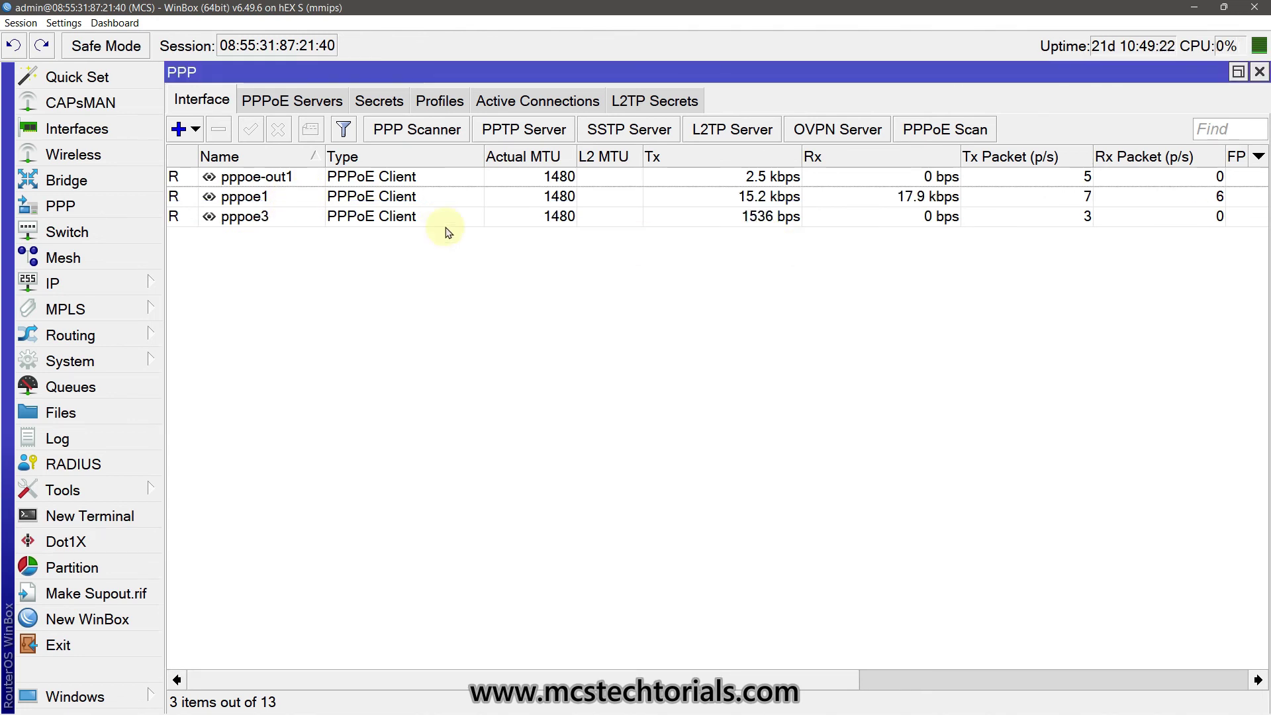
- Review pppoe-out1's status, dial-out and general settings without changes
{"action": "left_click", "coordinate": [195, 184]}
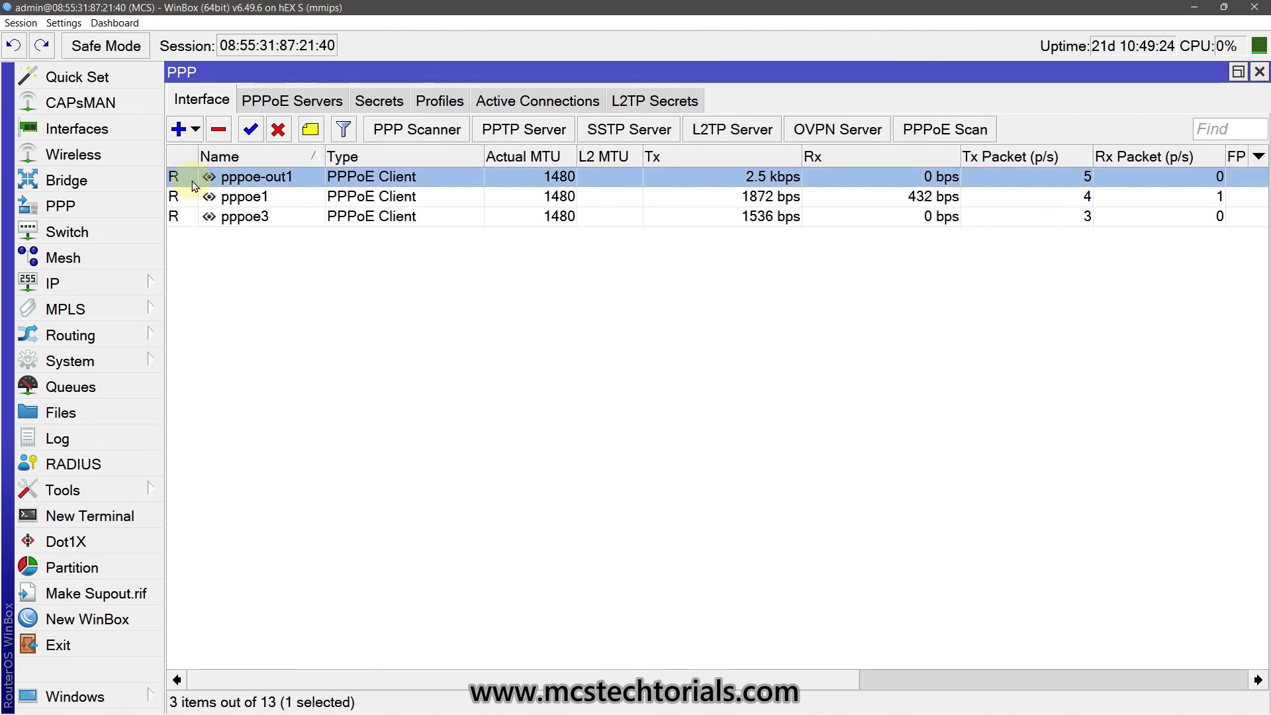
{"action": "double_click", "coordinate": [238, 177]}
{"action": "left_click", "coordinate": [317, 242]}
{"action": "left_click", "coordinate": [275, 245]}
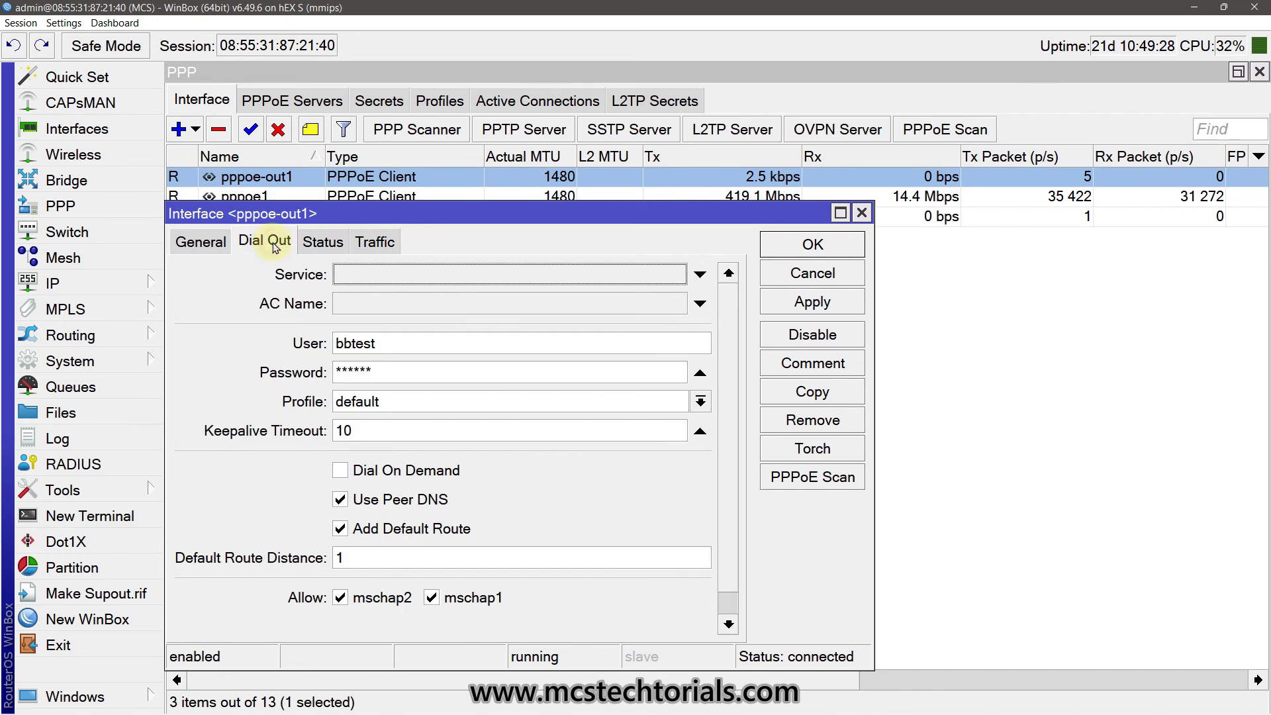
{"action": "left_click", "coordinate": [205, 243]}
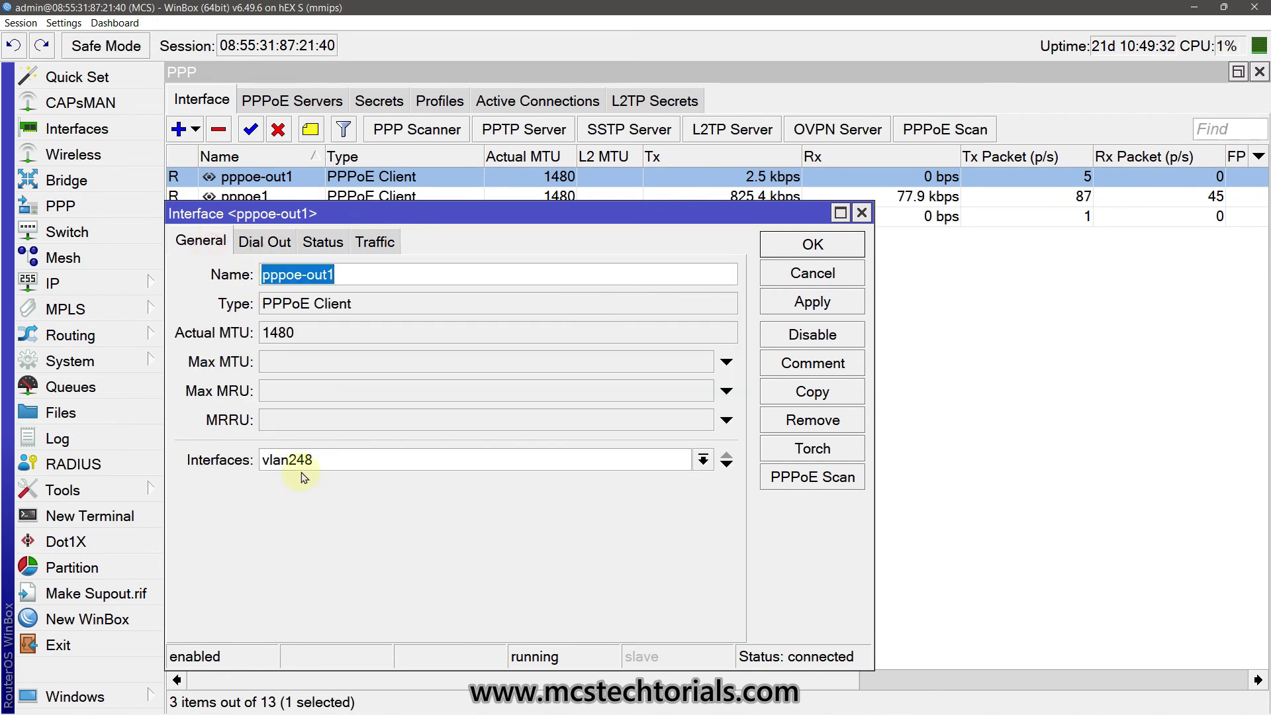
{"action": "left_click", "coordinate": [824, 272]}
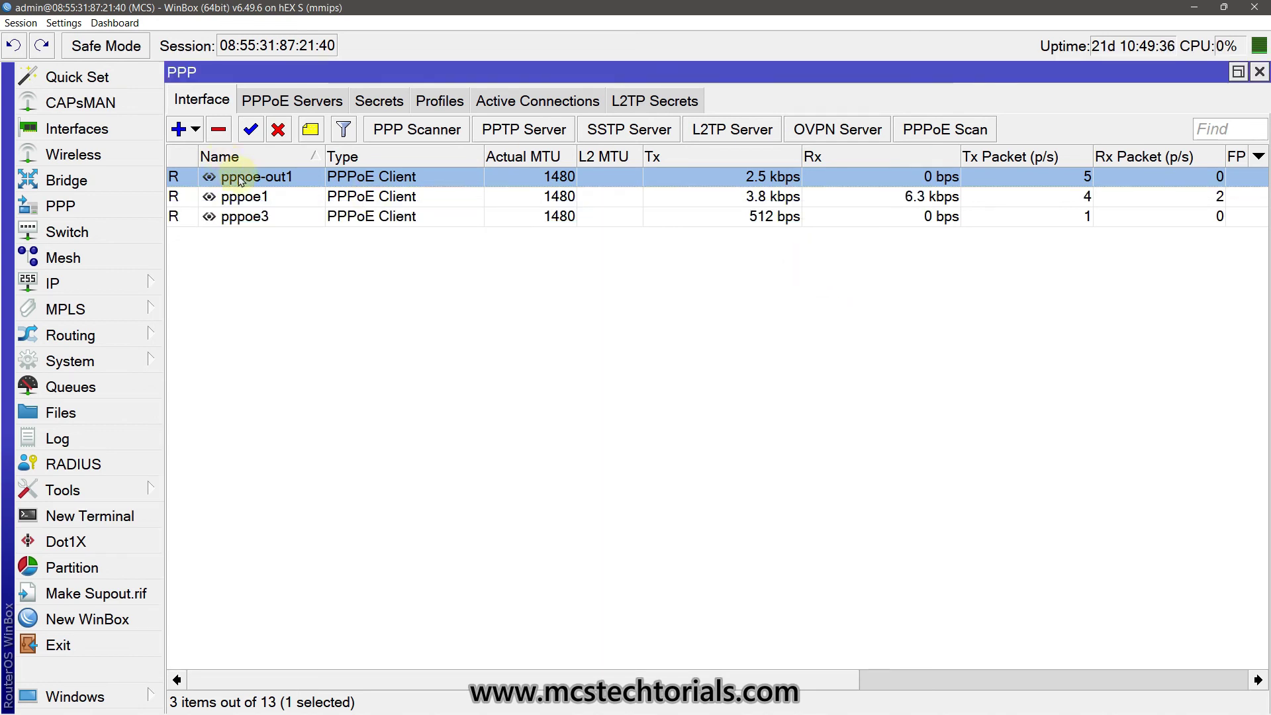
- Switch pppoe-out1's parent interface to ether1_WAN, apply, and check its connection status
{"action": "double_click", "coordinate": [237, 179]}
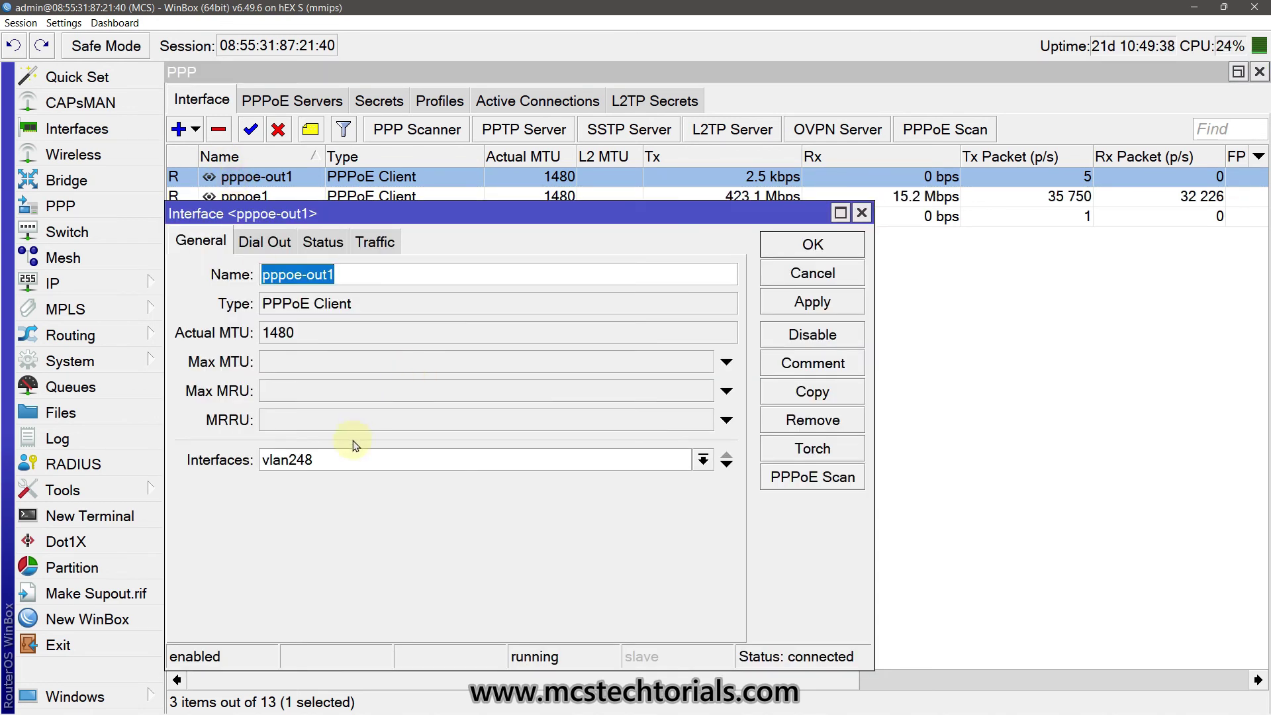
{"action": "left_click", "coordinate": [338, 465]}
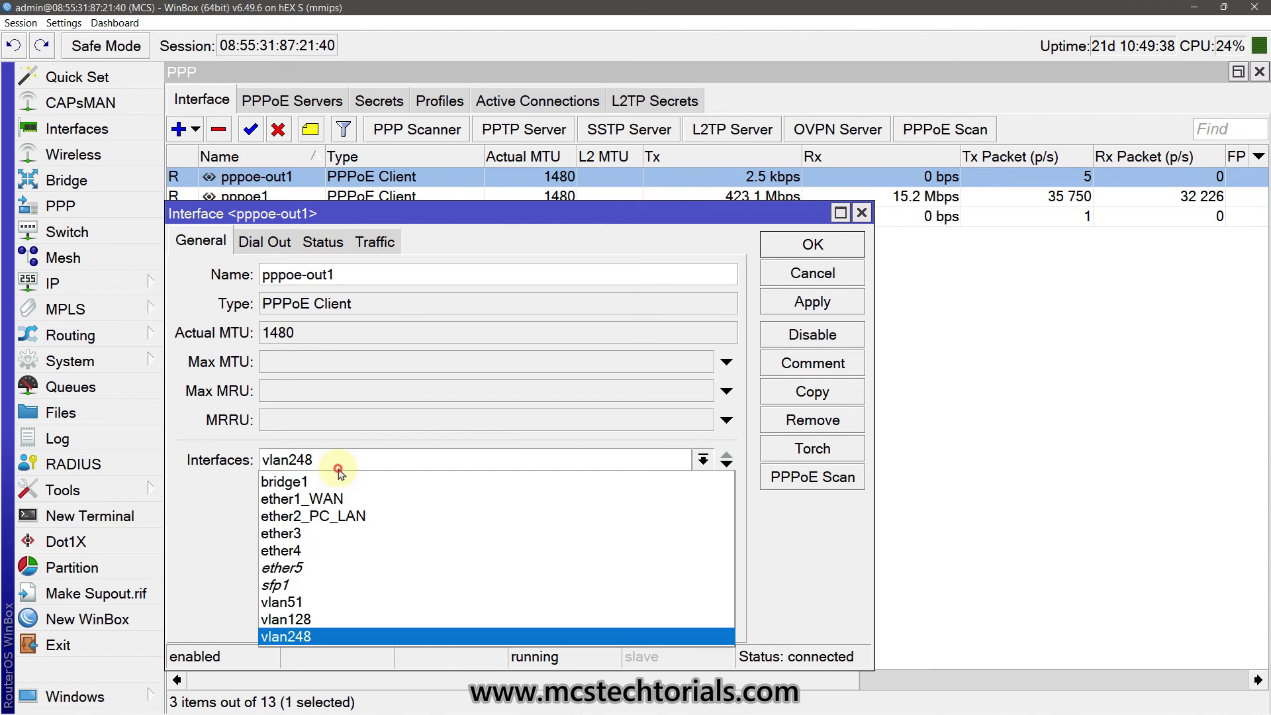
{"action": "left_click", "coordinate": [320, 499]}
{"action": "left_click", "coordinate": [835, 306]}
{"action": "left_click", "coordinate": [323, 242]}
{"action": "left_click", "coordinate": [281, 244]}
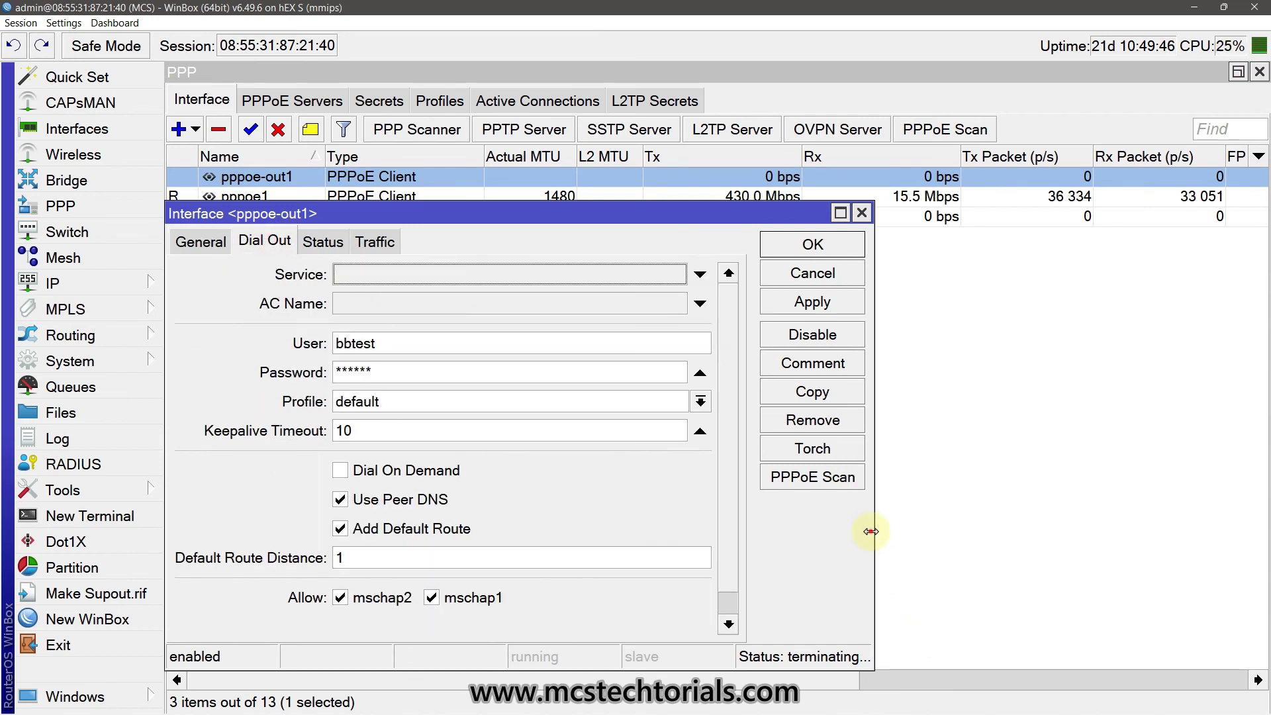
- Resize the settings window to review the dial-out login with its masked password
{"action": "left_click_drag", "start_coordinate": [874, 530], "coordinate": [1050, 555]}
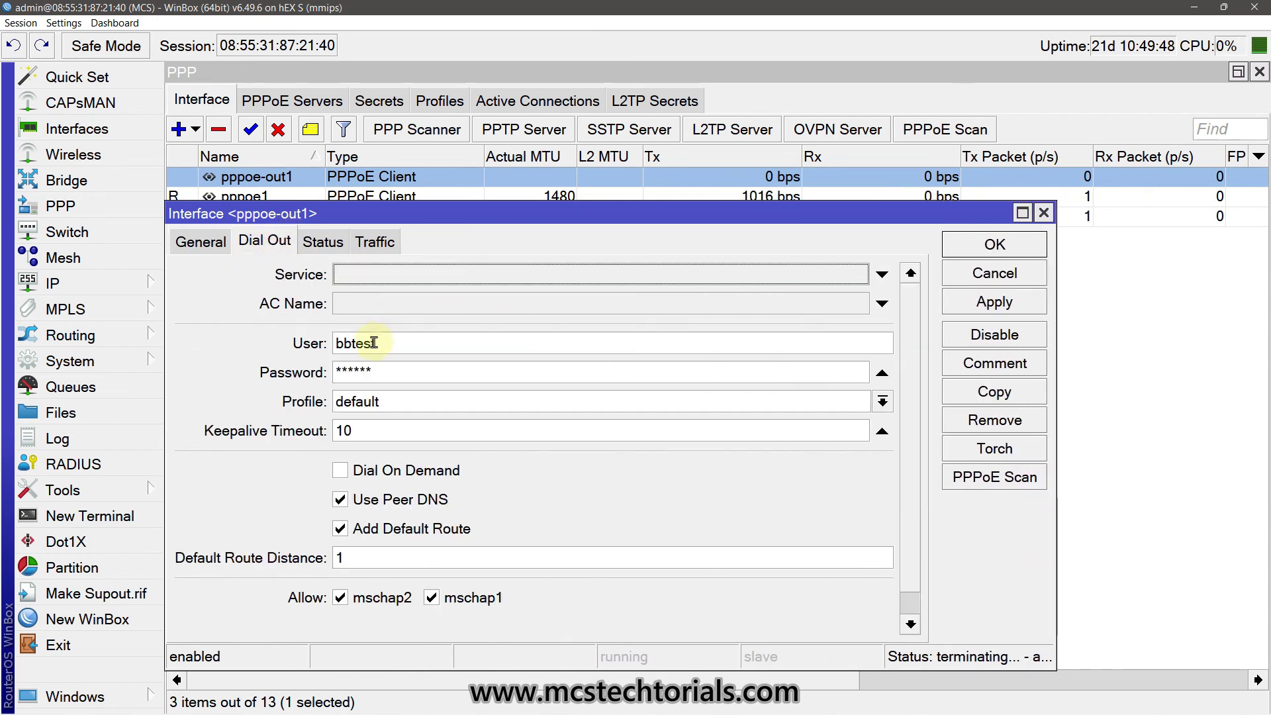
{"action": "left_click_drag", "start_coordinate": [394, 342], "coordinate": [260, 343]}
{"action": "left_click_drag", "start_coordinate": [387, 372], "coordinate": [268, 374]}
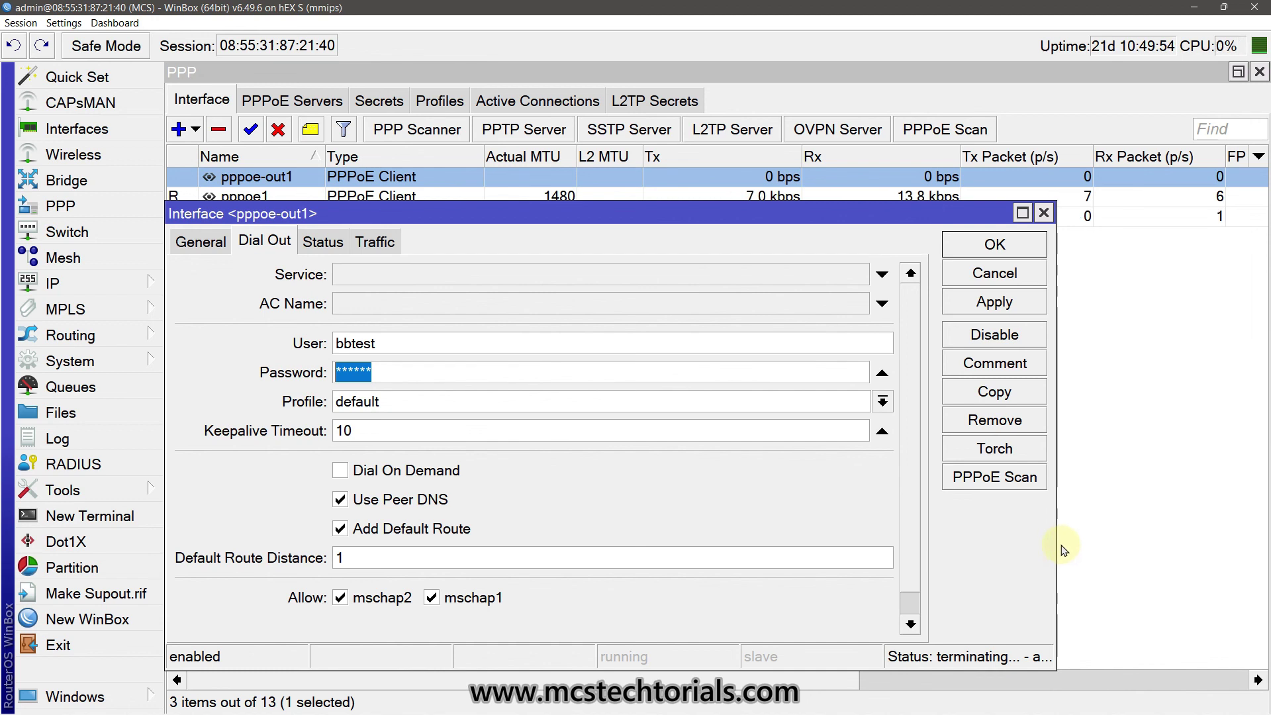
{"action": "left_click_drag", "start_coordinate": [1055, 529], "coordinate": [1196, 522]}
{"action": "left_click_drag", "start_coordinate": [952, 669], "coordinate": [950, 659]}
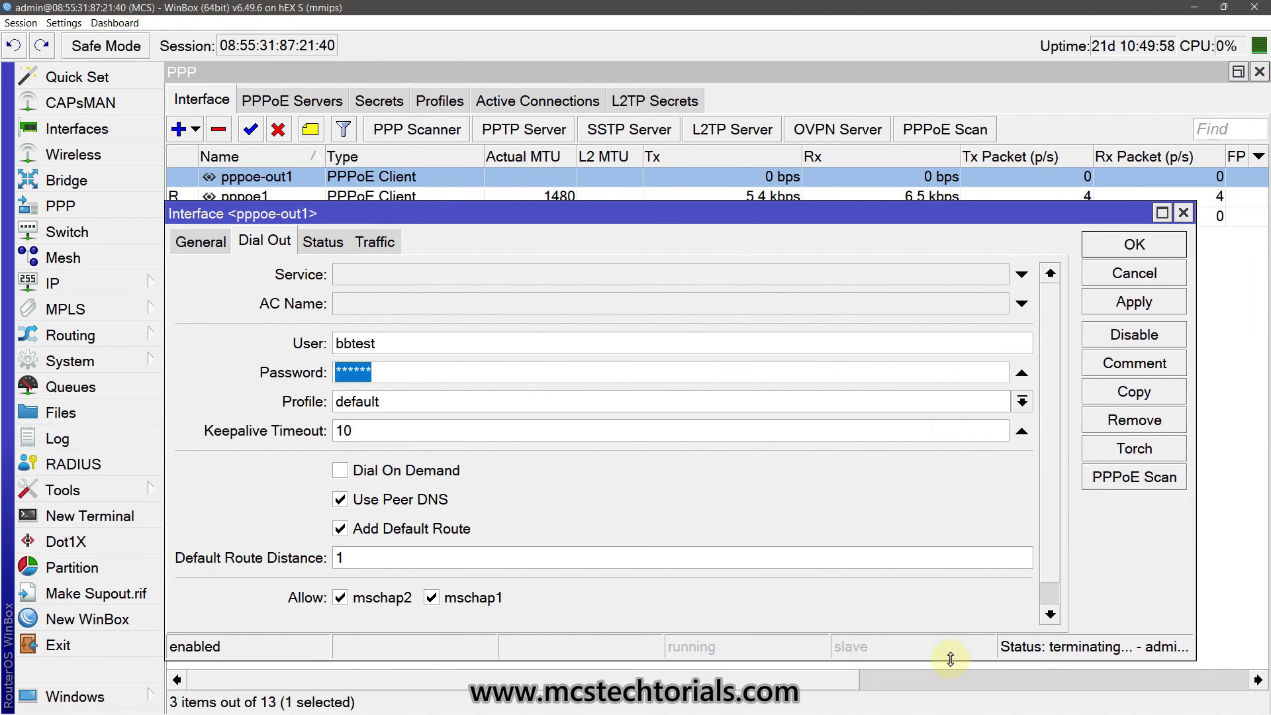